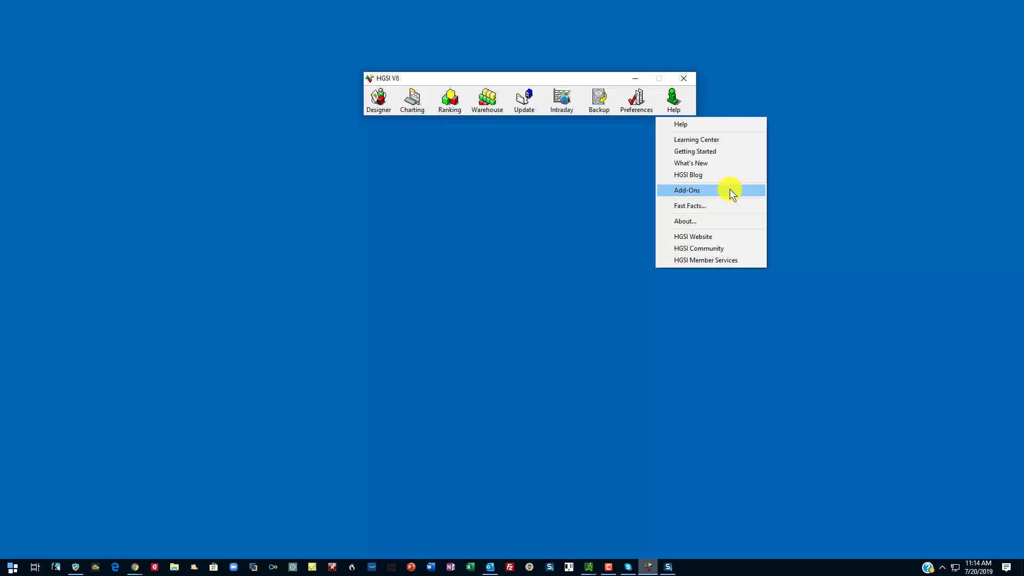
# Open the HGSI add-ons web page and expand the Basic End of Day and Intraday Filters, Views, Combos add-on
pyautogui.click(730, 190)
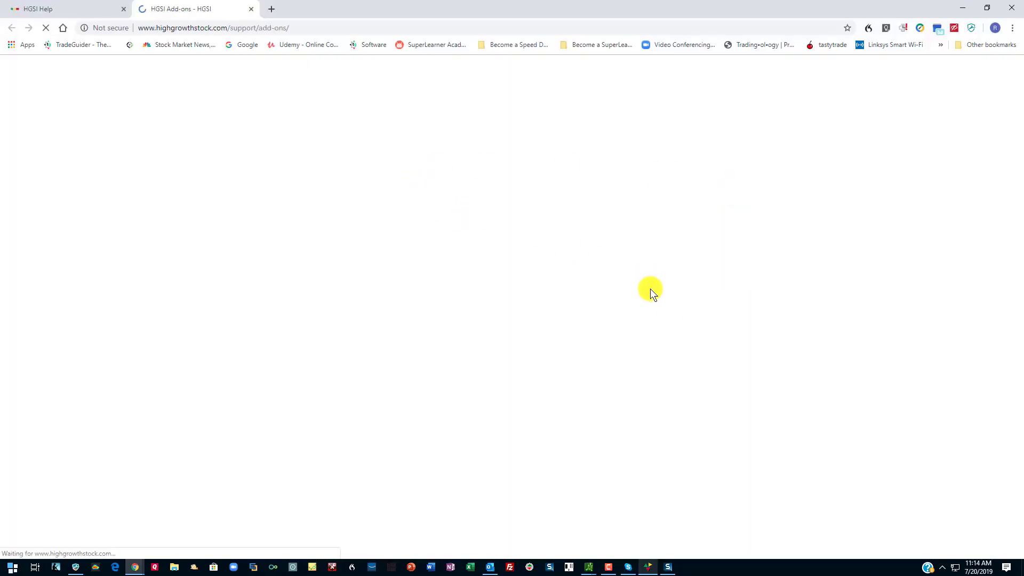
pyautogui.scroll(-5, 652, 299)
pyautogui.scroll(-5, 651, 312)
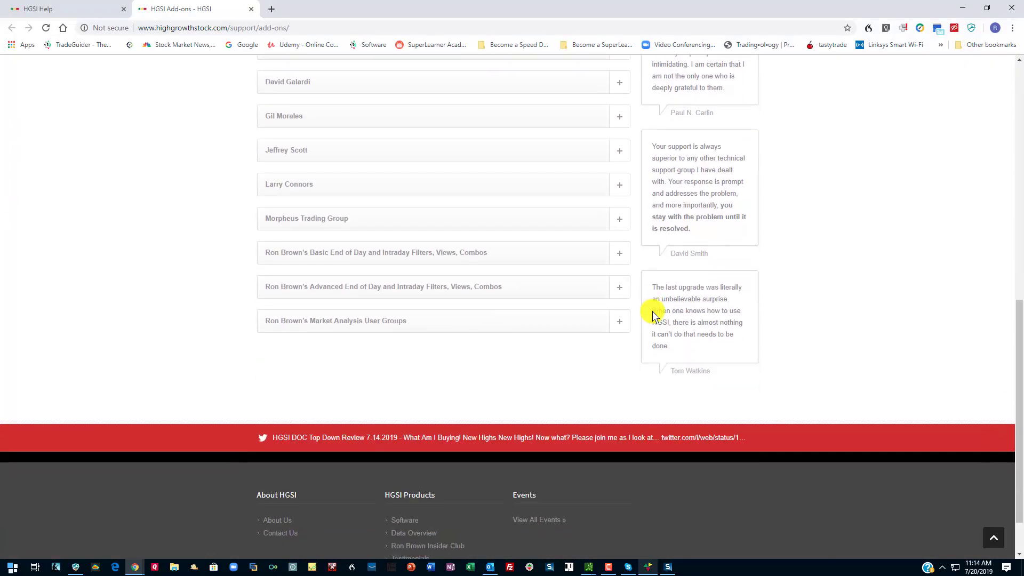
pyautogui.scroll(6, 651, 311)
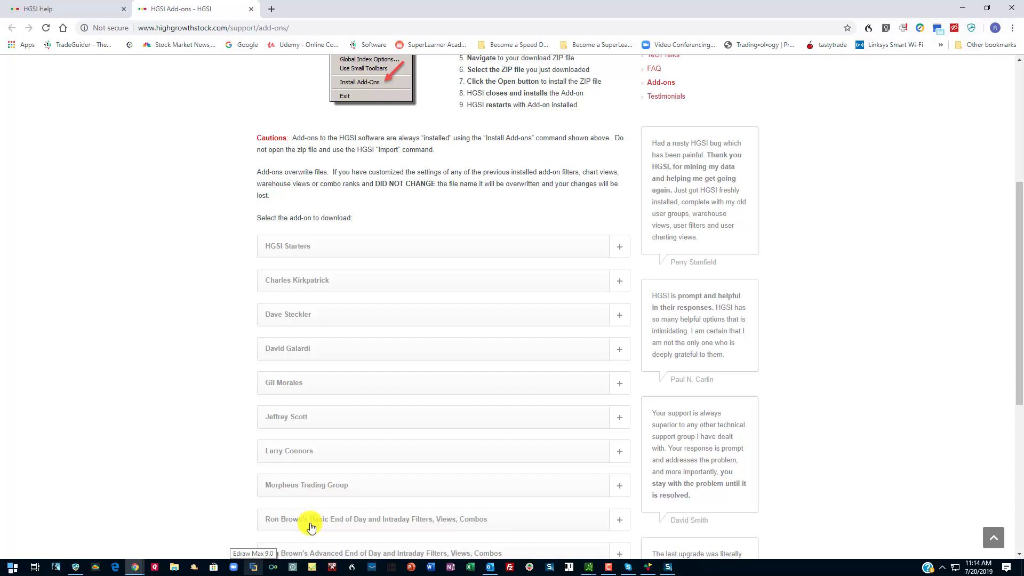
pyautogui.scroll(-1, 309, 522)
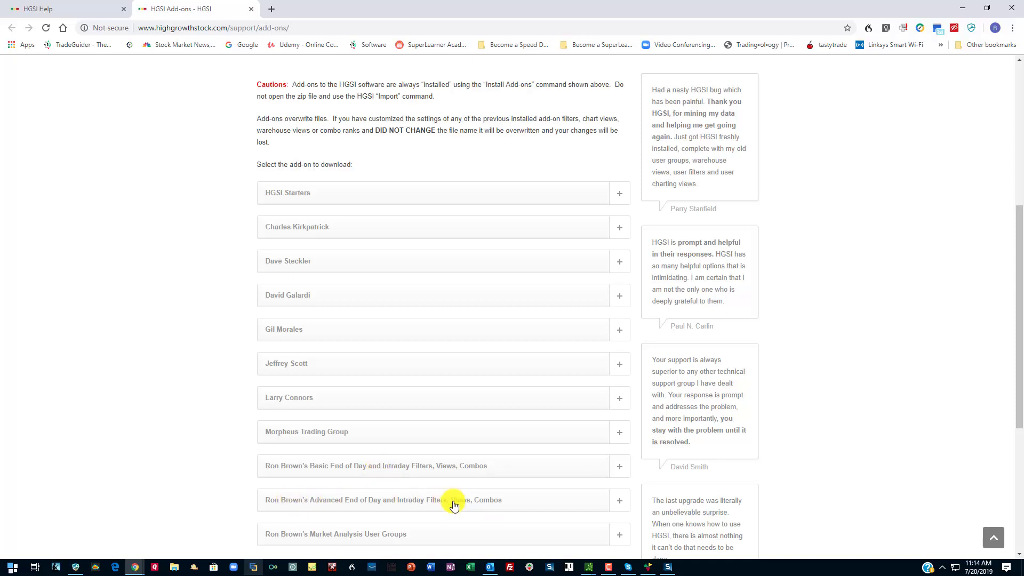
pyautogui.click(431, 469)
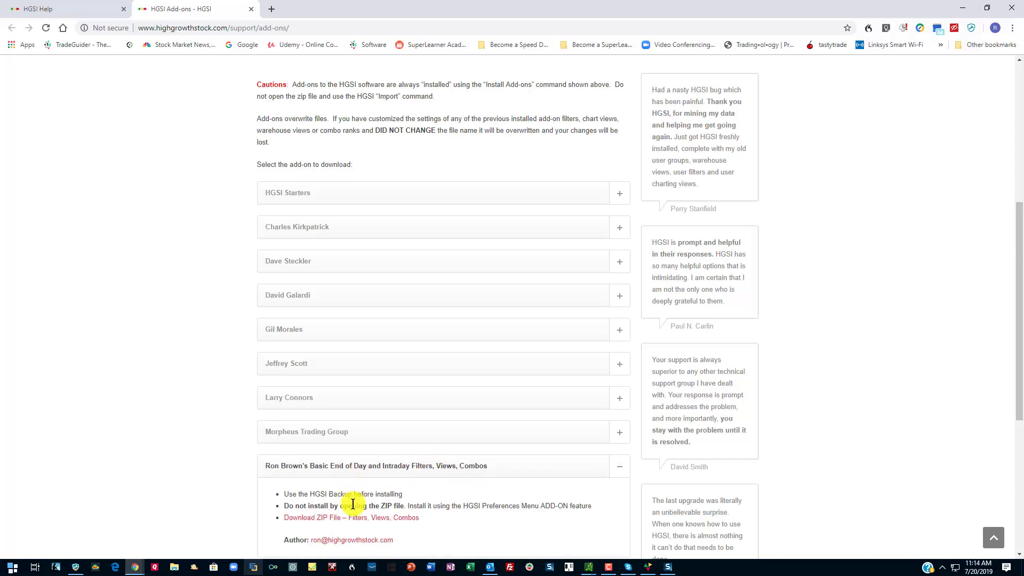
pyautogui.scroll(-1, 353, 501)
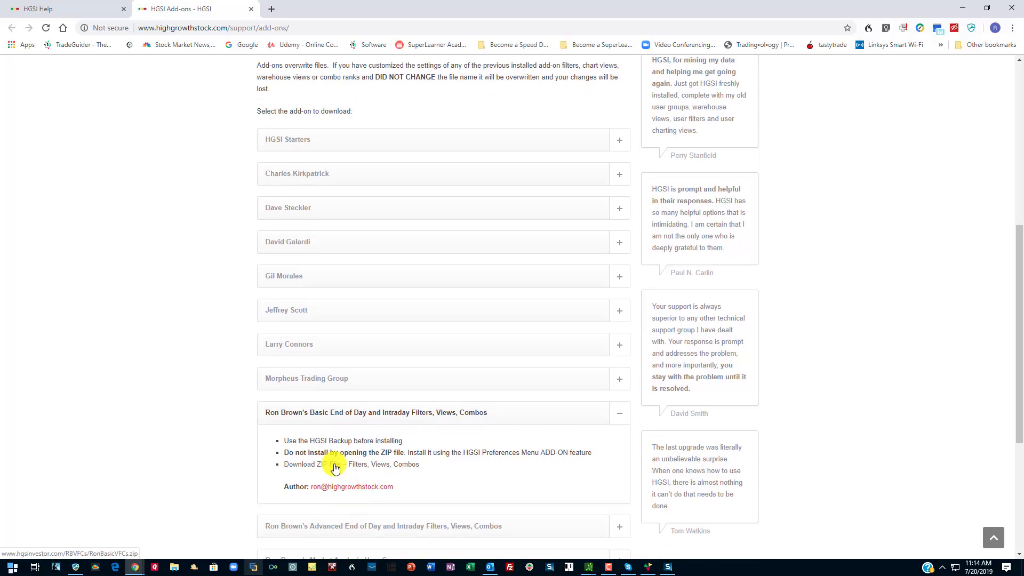
# Download the basic add-on's ZIP file, saving it as RonBasicFVCs in the Downloads folder
pyautogui.click(335, 467)
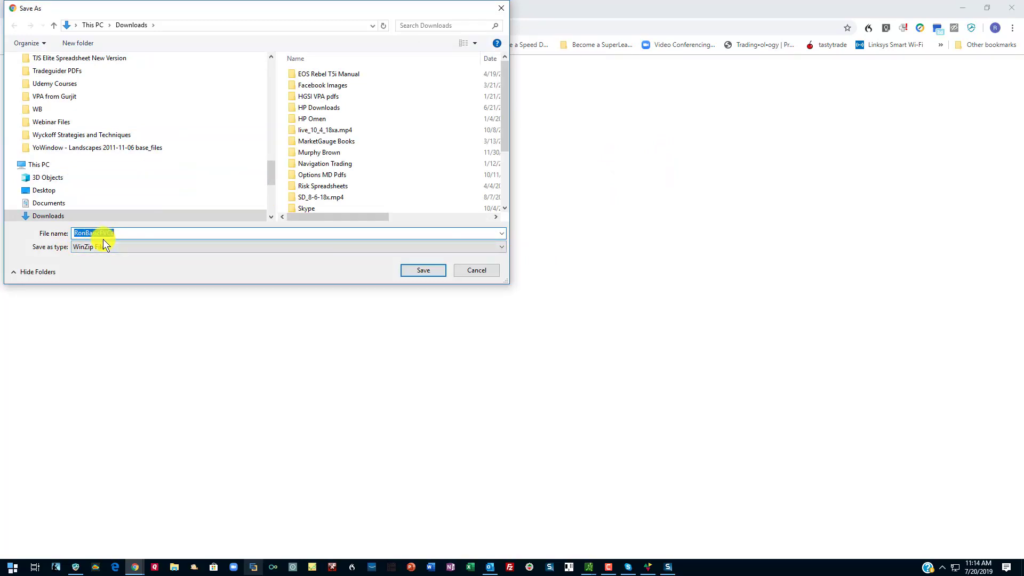
pyautogui.moveTo(305, 13); pyautogui.dragTo(566, 76)
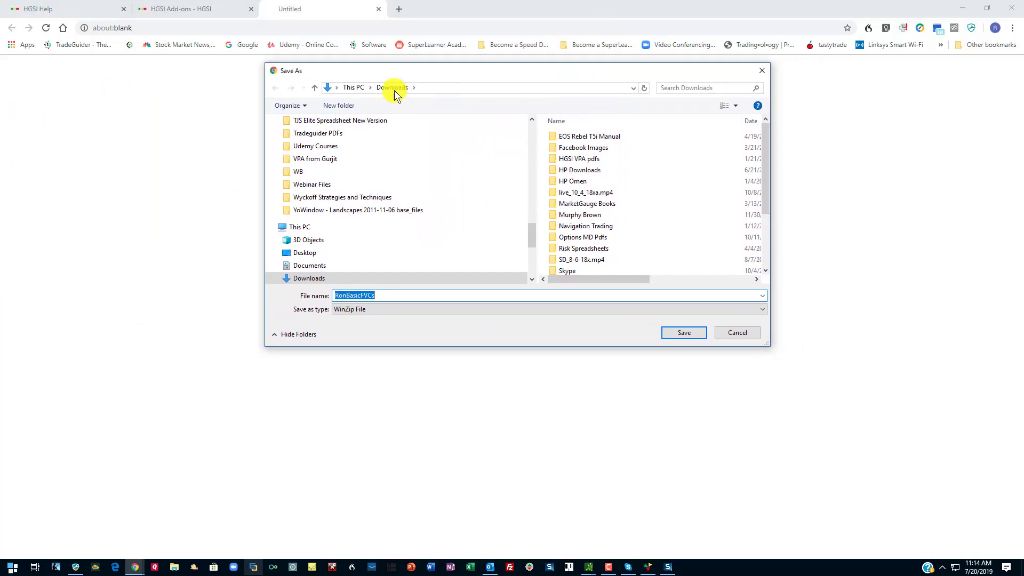
pyautogui.click(685, 332)
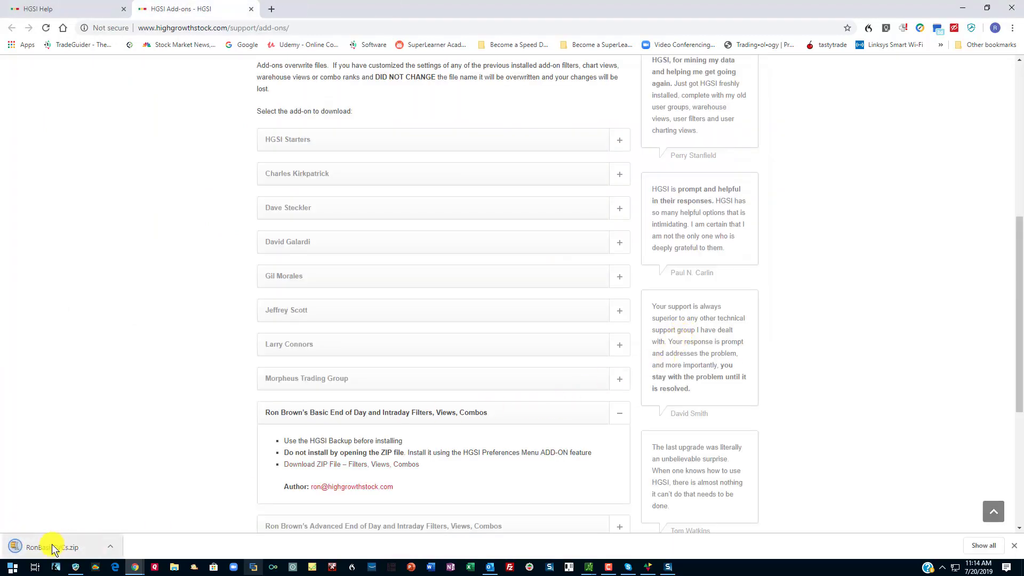
# Switch to HGSI and install the RonBasicFVCs add-on ZIP from the Downloads folder
pyautogui.click(963, 8)
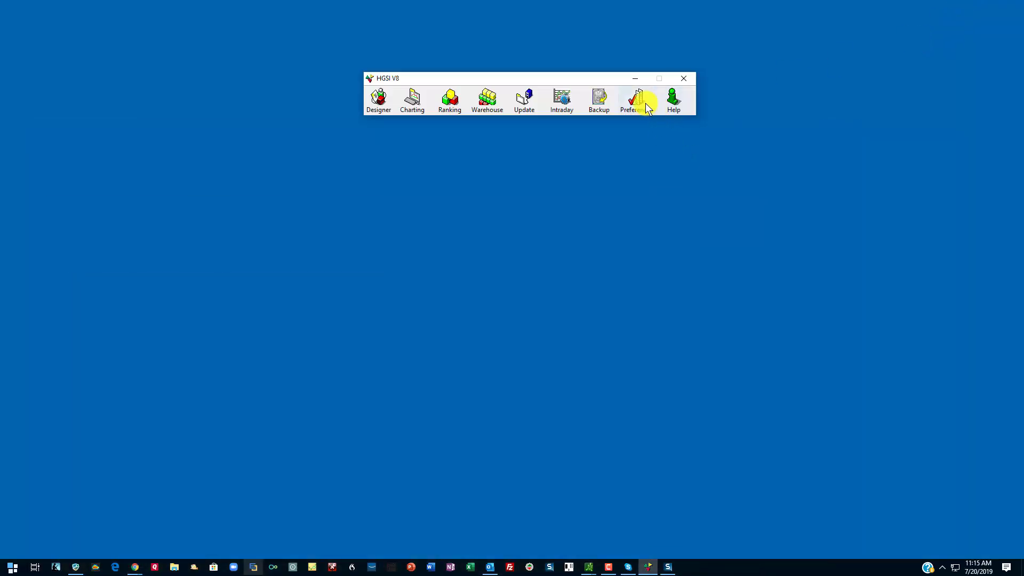
pyautogui.click(644, 102)
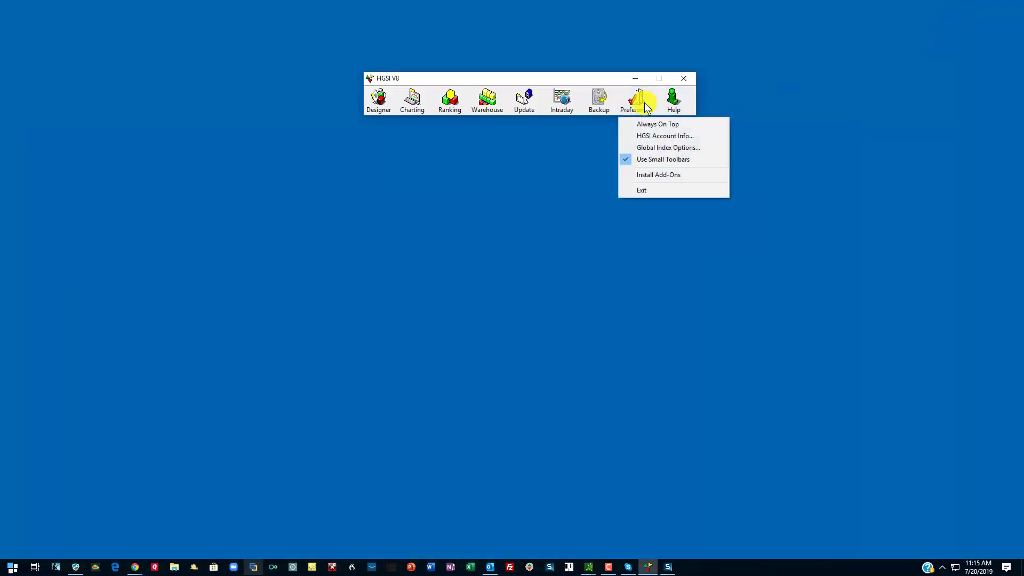
pyautogui.click(664, 176)
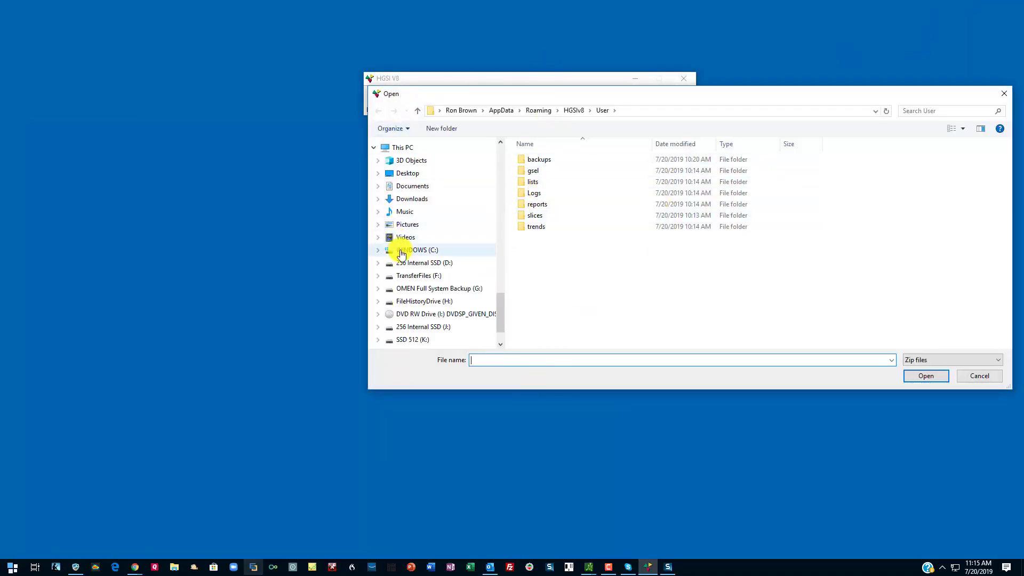
pyautogui.click(408, 199)
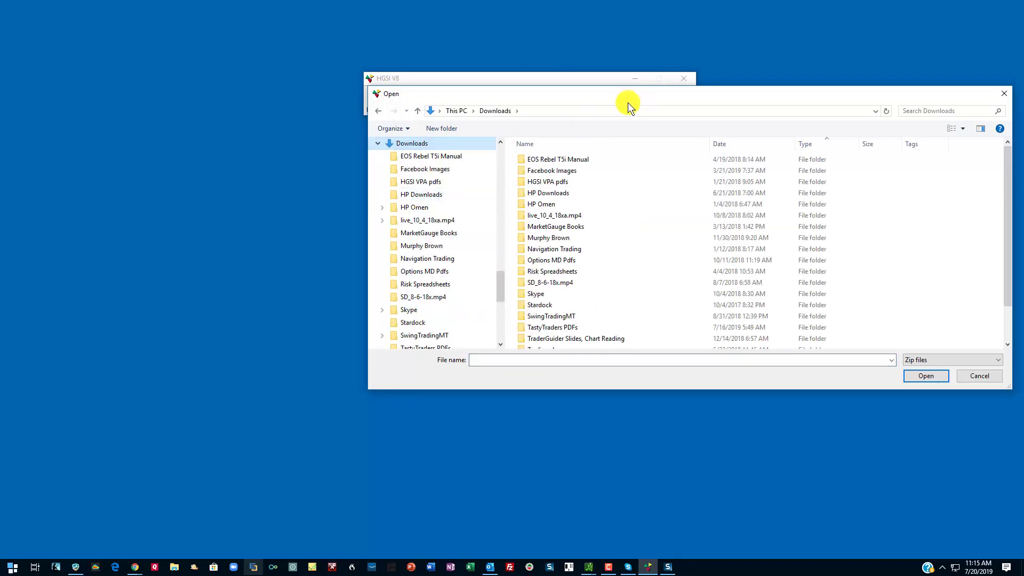
pyautogui.moveTo(622, 101); pyautogui.dragTo(463, 96)
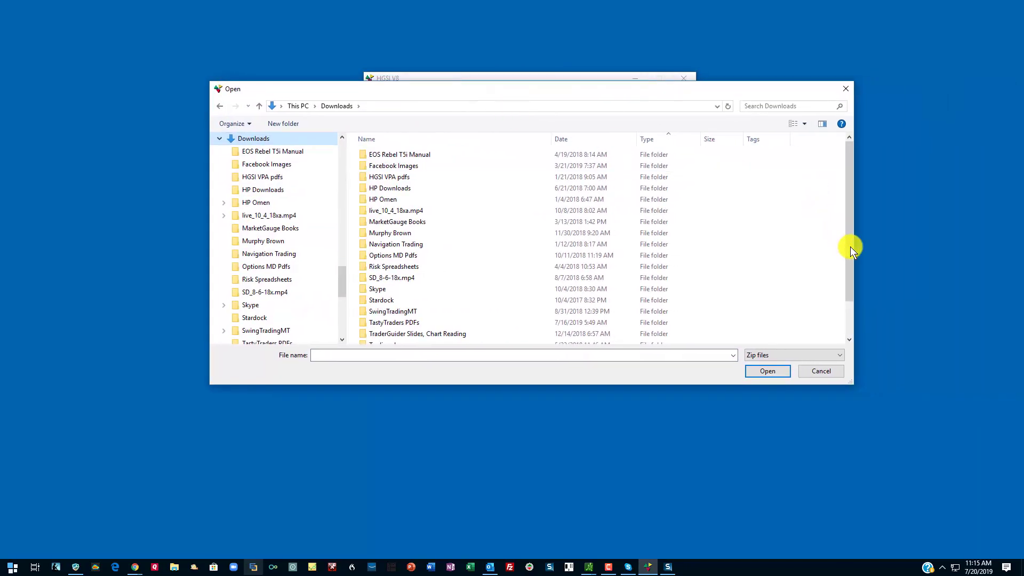
pyautogui.moveTo(850, 247); pyautogui.dragTo(840, 296)
pyautogui.click(412, 339)
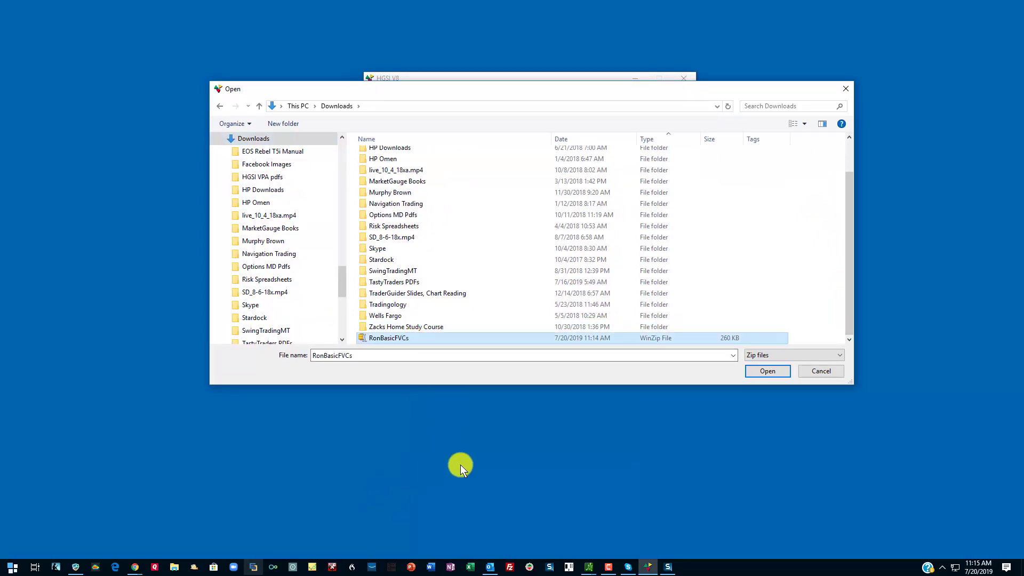
pyautogui.click(766, 373)
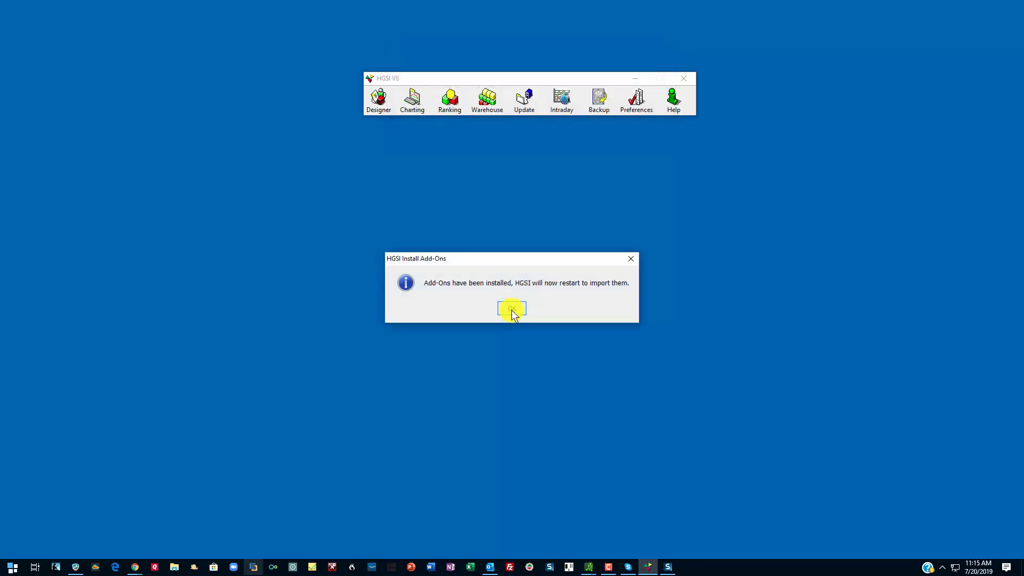
# Restart HGSI and import the new system files, overwriting views, filters, combos and groups with the same names
pyautogui.click(511, 310)
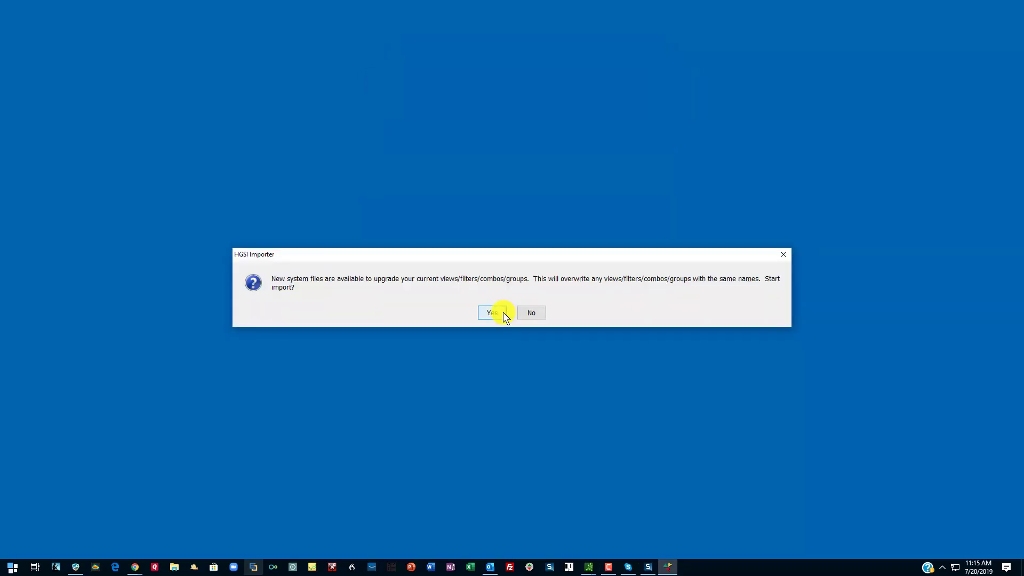
pyautogui.click(504, 312)
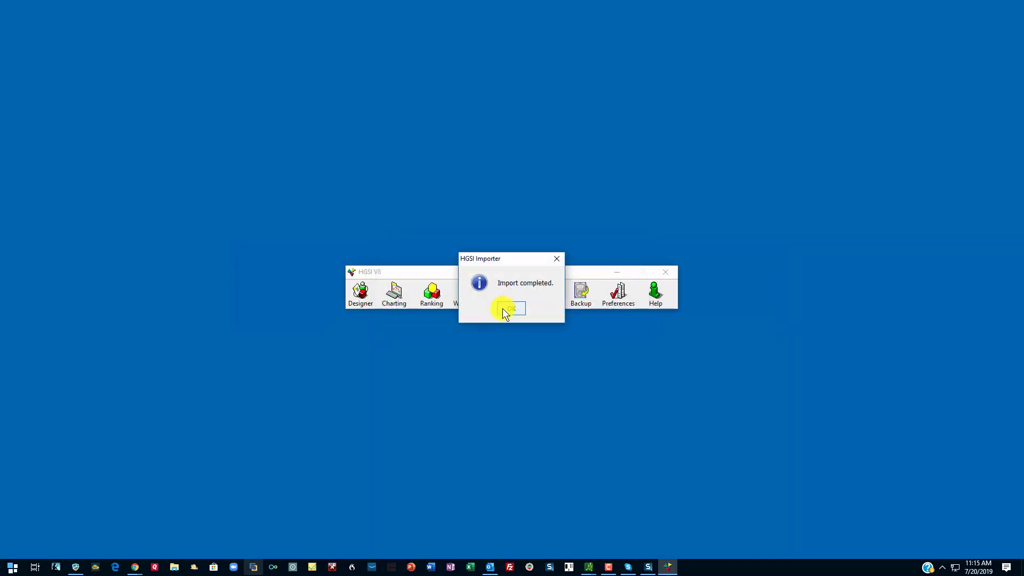
pyautogui.click(503, 310)
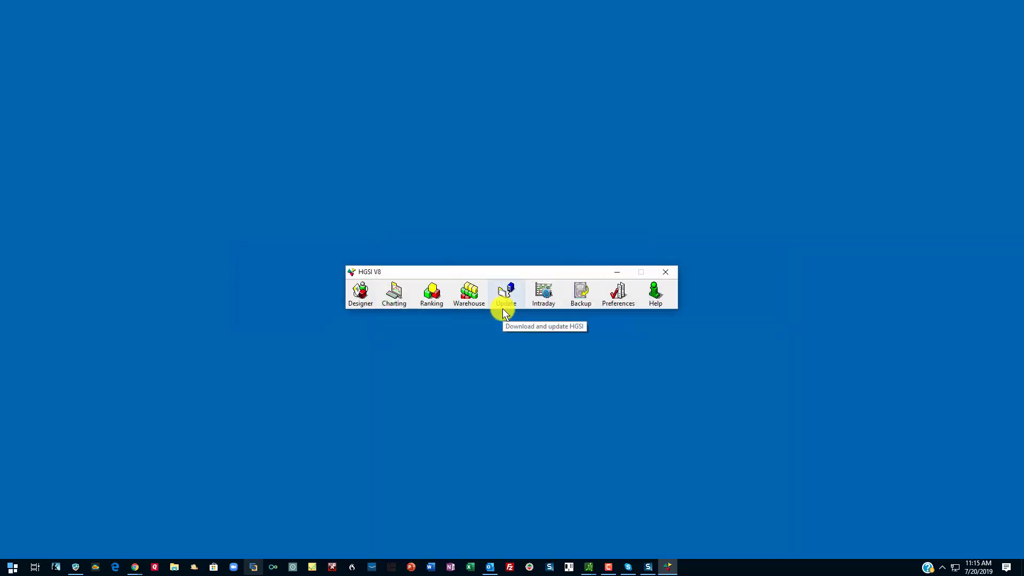
pyautogui.moveTo(464, 273); pyautogui.dragTo(459, 73)
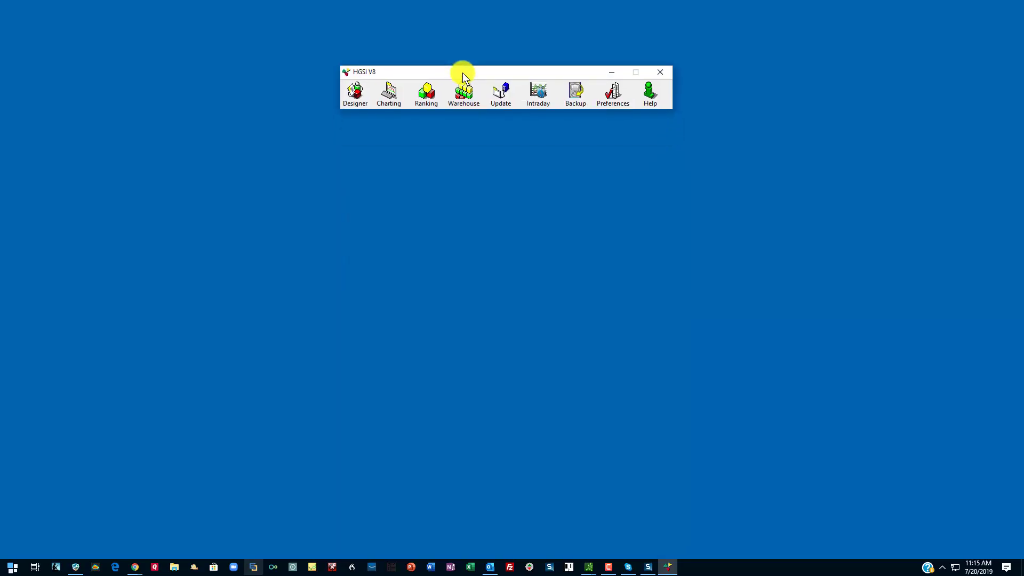
# Open the Warehouse and its quick view picker, expand the EOD and Intraday Warehouse Scans folder, and enlarge the picker
pyautogui.click(464, 94)
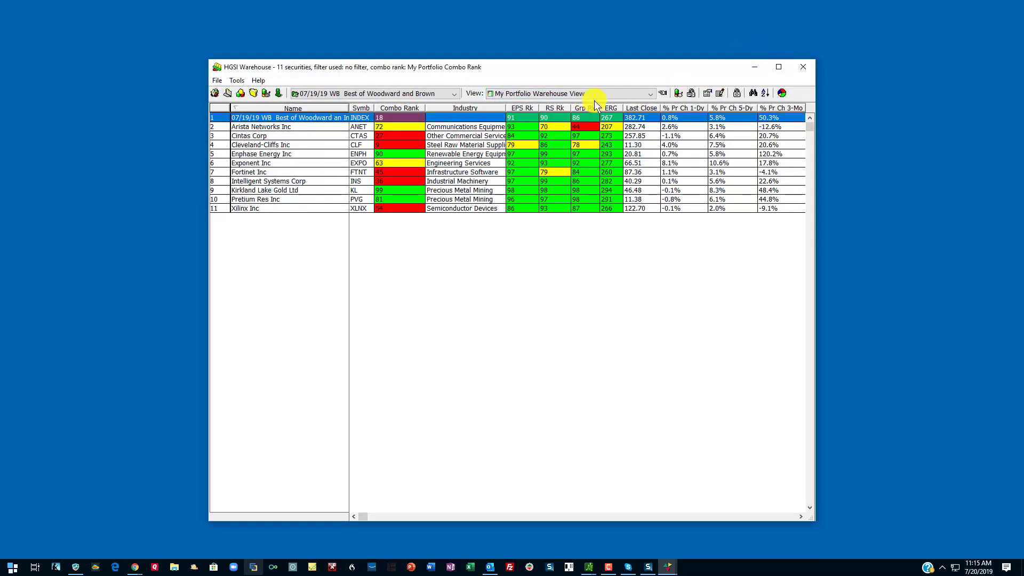
pyautogui.click(663, 90)
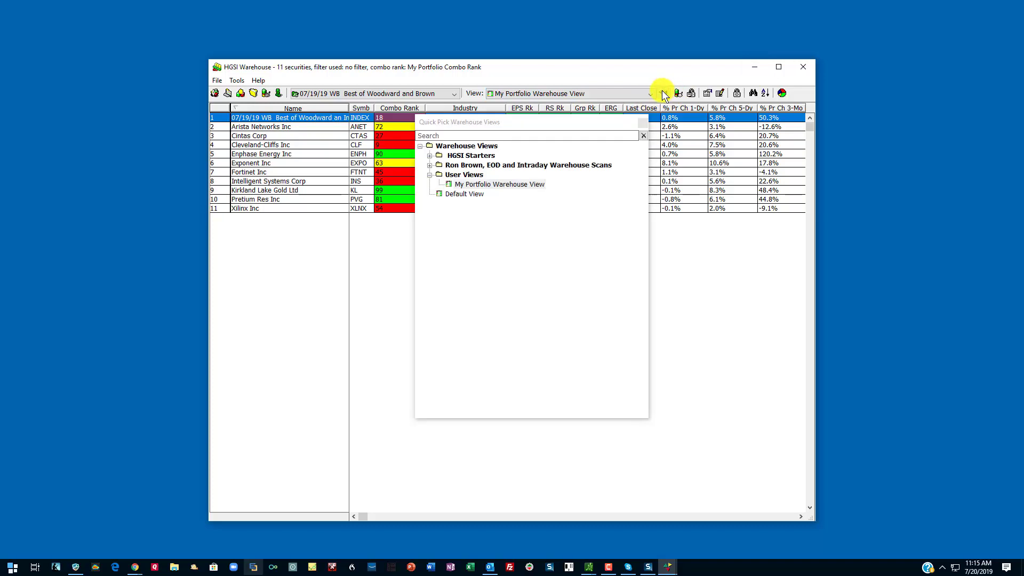
pyautogui.click(431, 165)
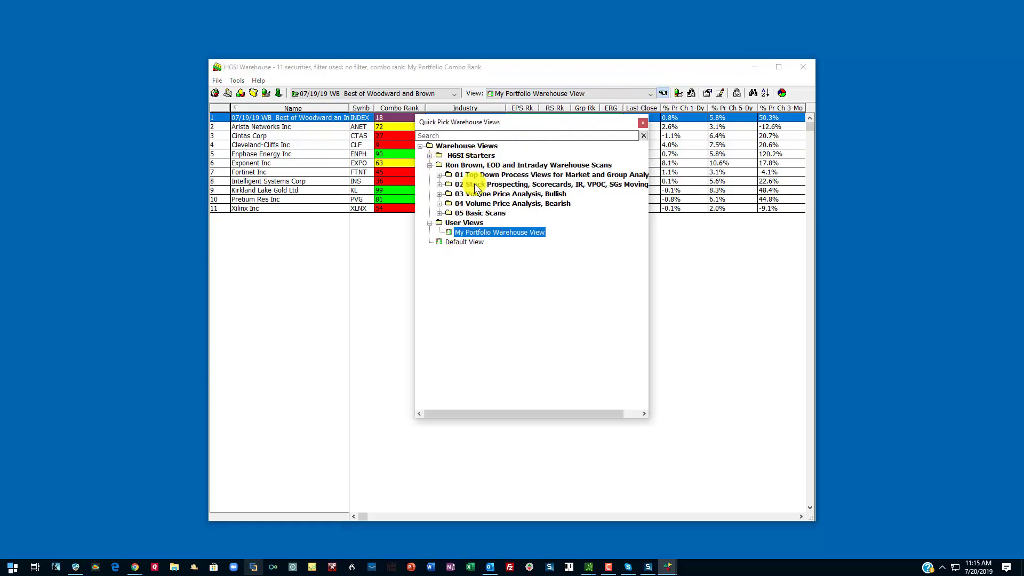
pyautogui.moveTo(499, 122); pyautogui.dragTo(502, 95)
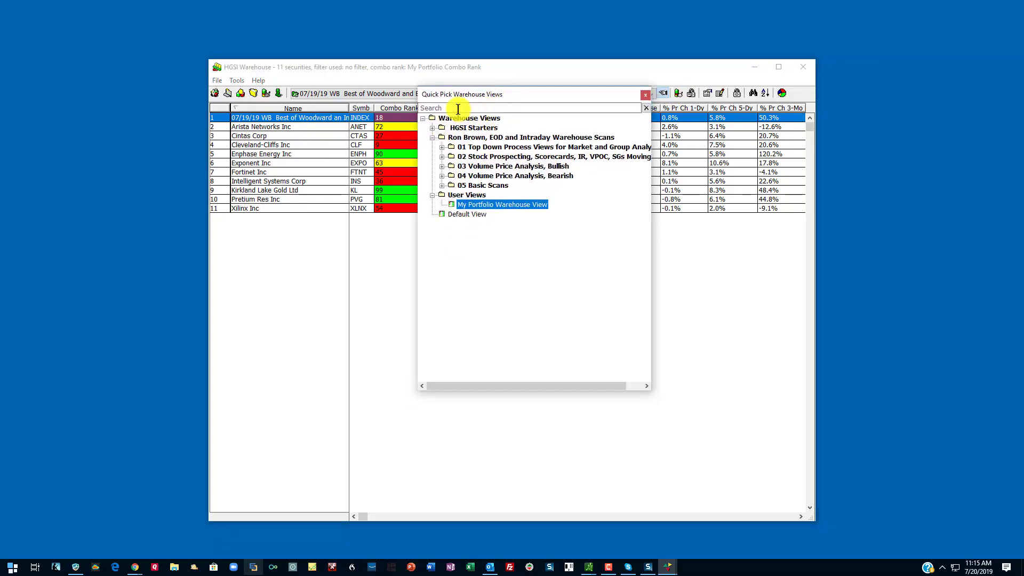
pyautogui.click(477, 137)
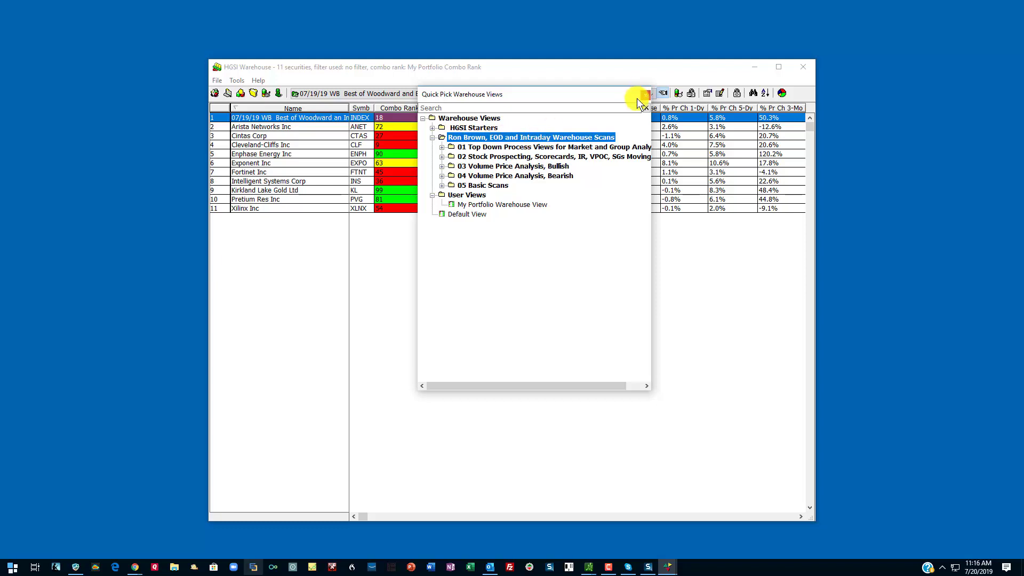
pyautogui.click(647, 386)
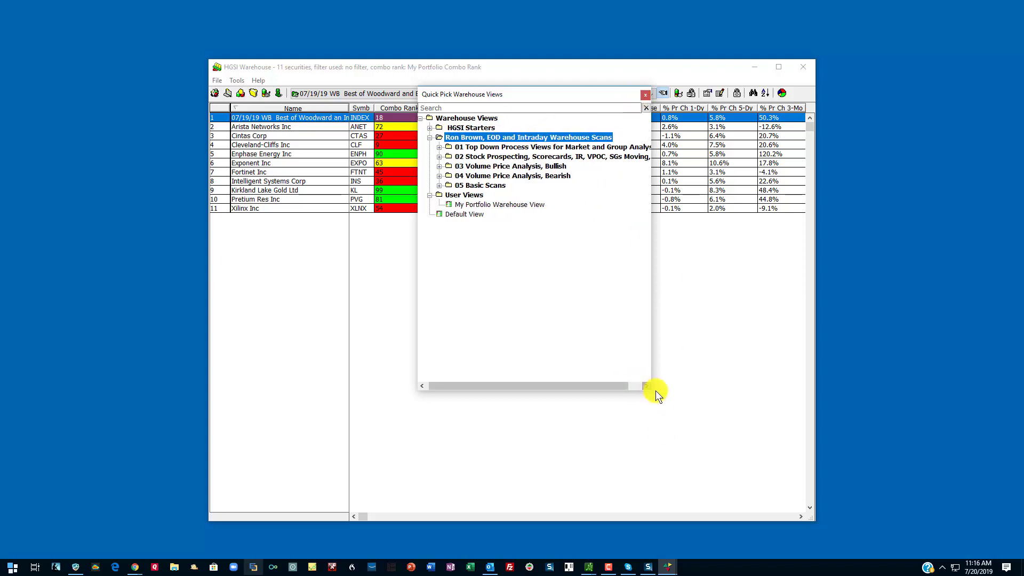
pyautogui.moveTo(649, 390); pyautogui.dragTo(846, 422)
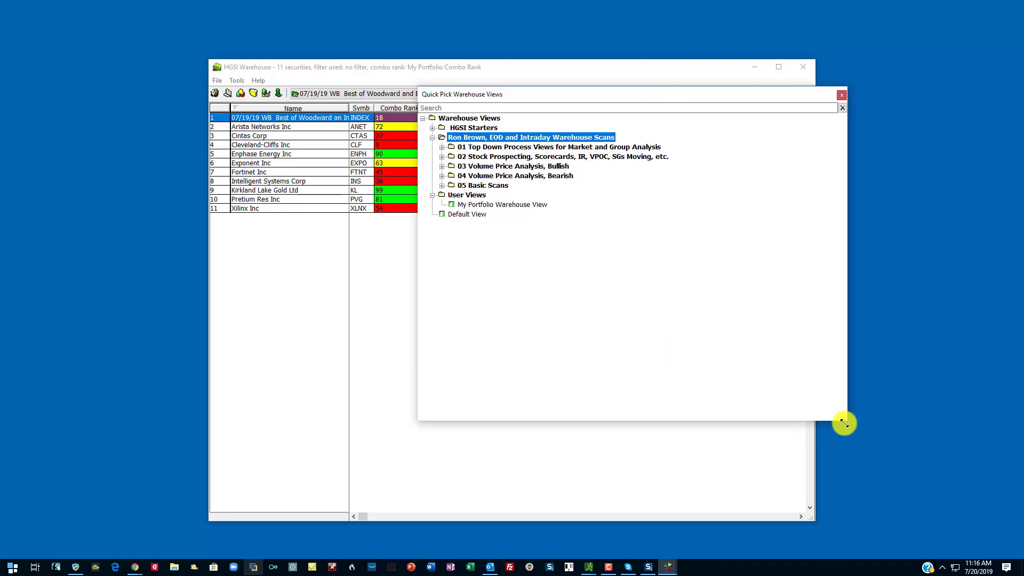
# Examine the contents of the 01 Top Down Process Views and 02 Stock Prospecting folders among the warehouse views
pyautogui.click(443, 148)
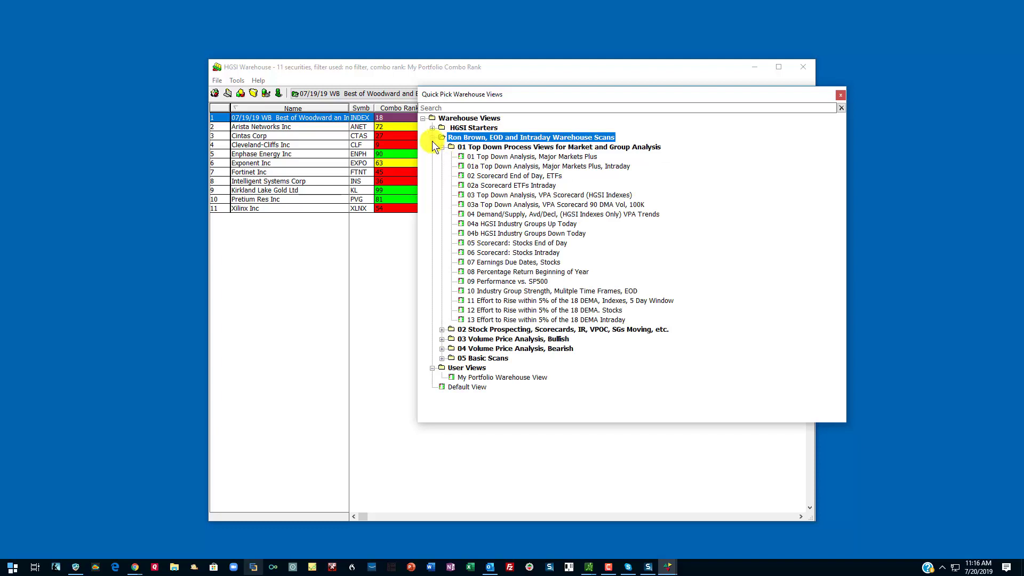
pyautogui.click(433, 138)
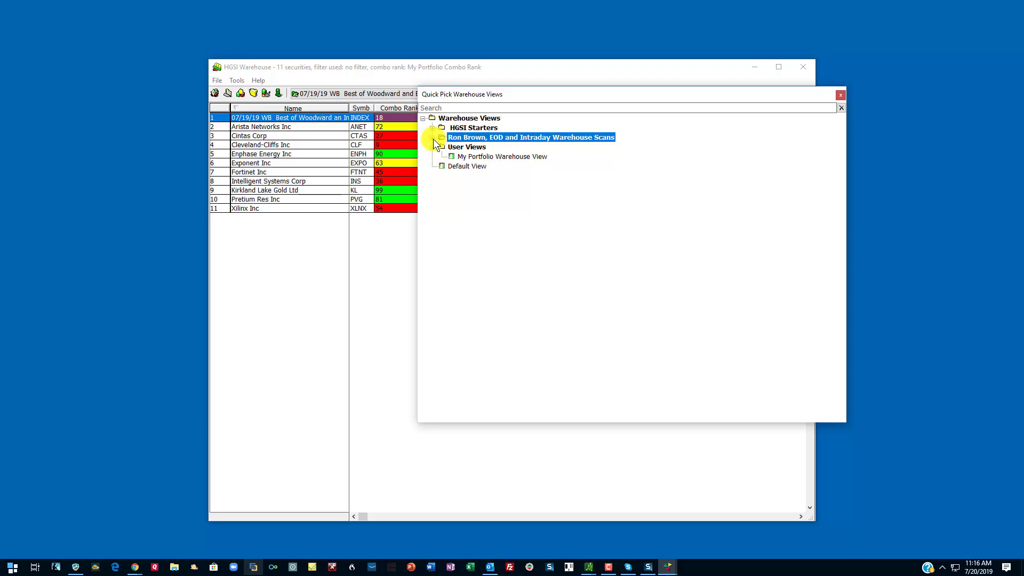
pyautogui.click(432, 139)
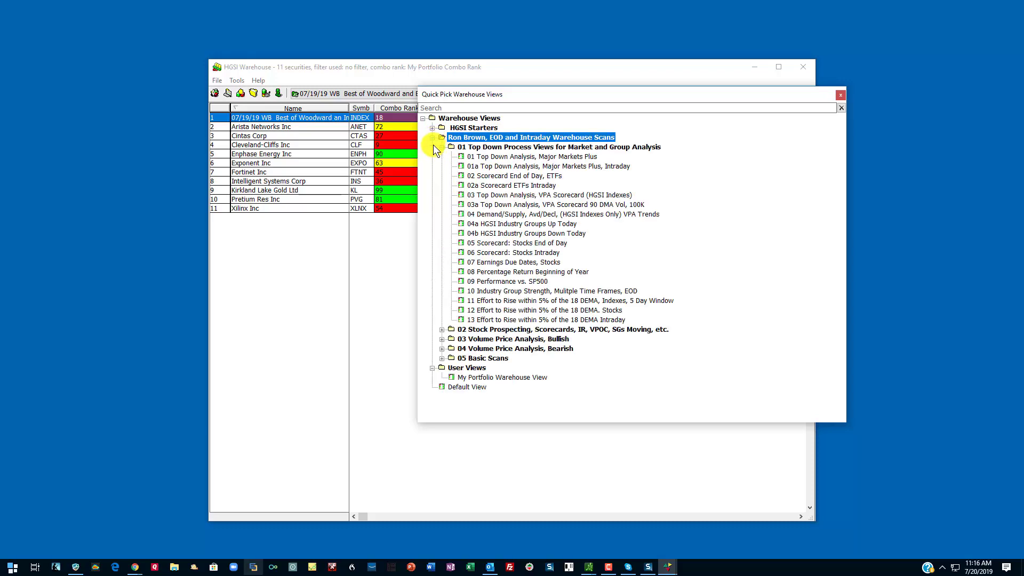
pyautogui.click(445, 328)
pyautogui.moveTo(836, 236); pyautogui.dragTo(813, 205)
pyautogui.click(523, 149)
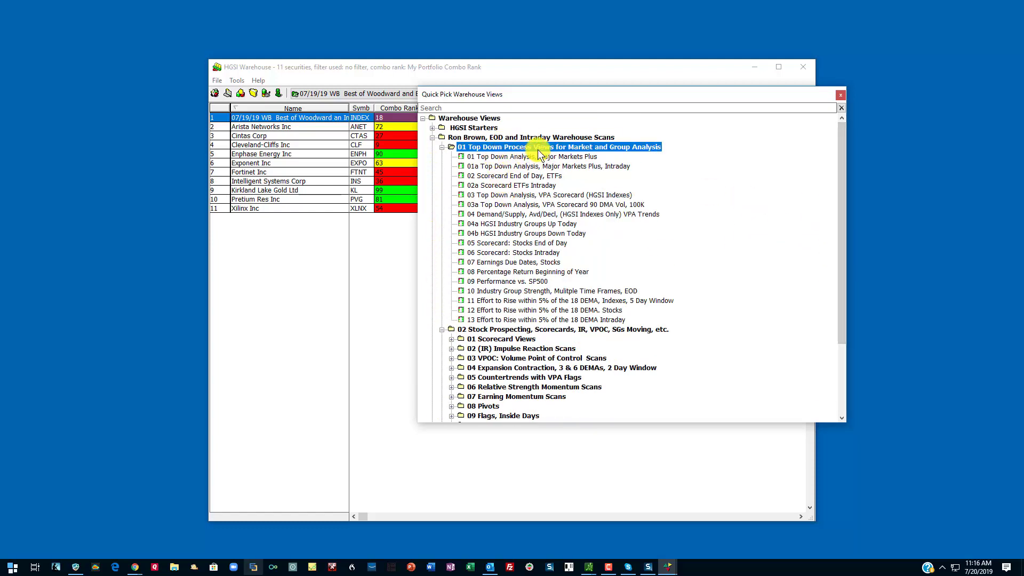
pyautogui.click(443, 150)
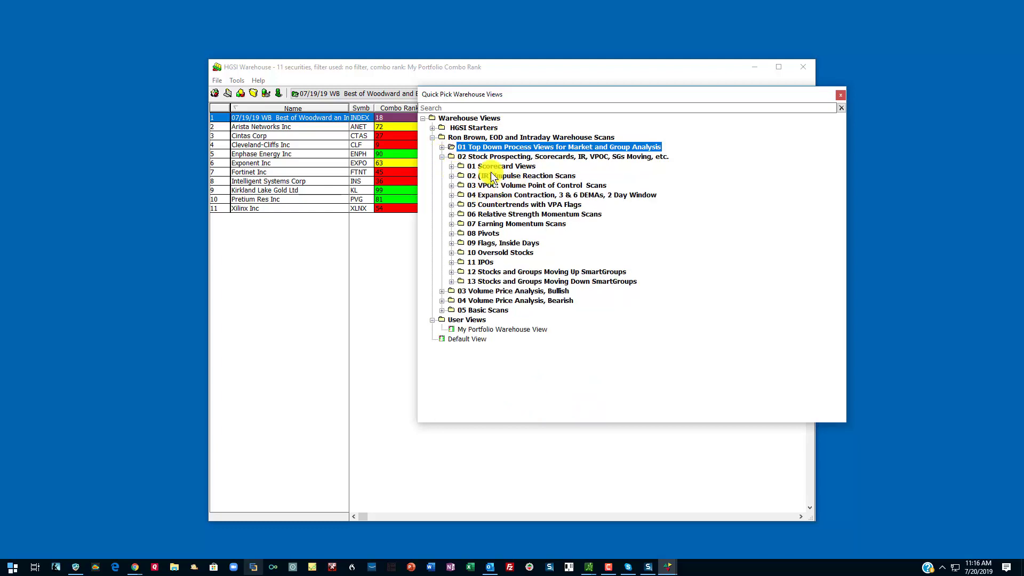
# Apply the 01 Scorecard: Stocks End of Day view from the 01 Scorecard Views folder and close the view picker
pyautogui.click(451, 166)
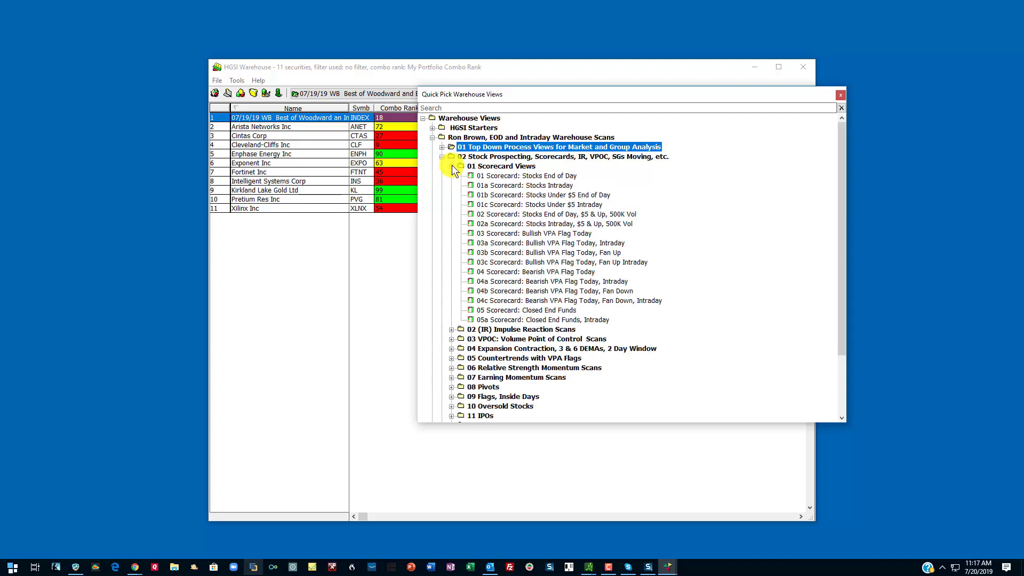
pyautogui.click(525, 176)
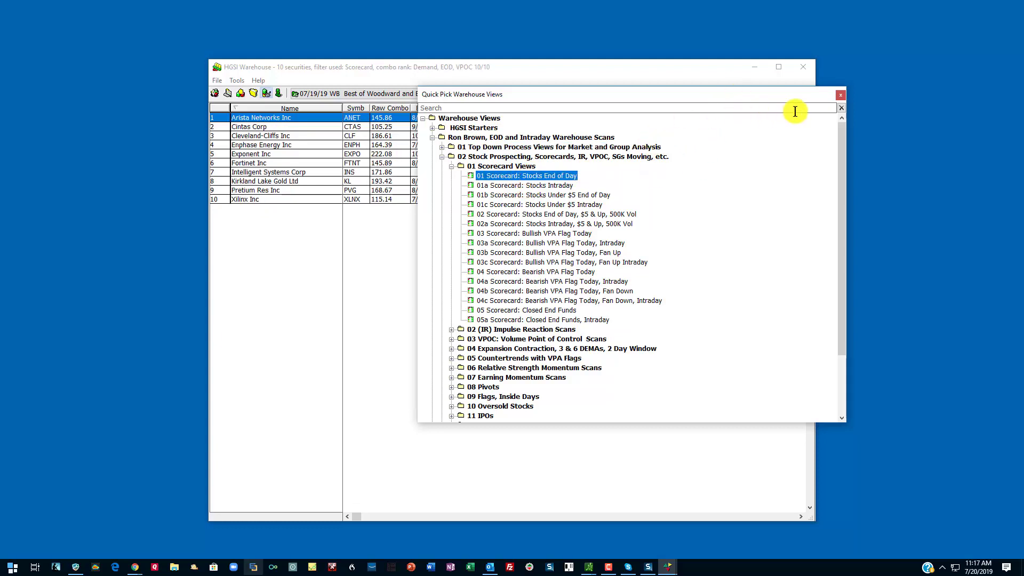
pyautogui.click(840, 95)
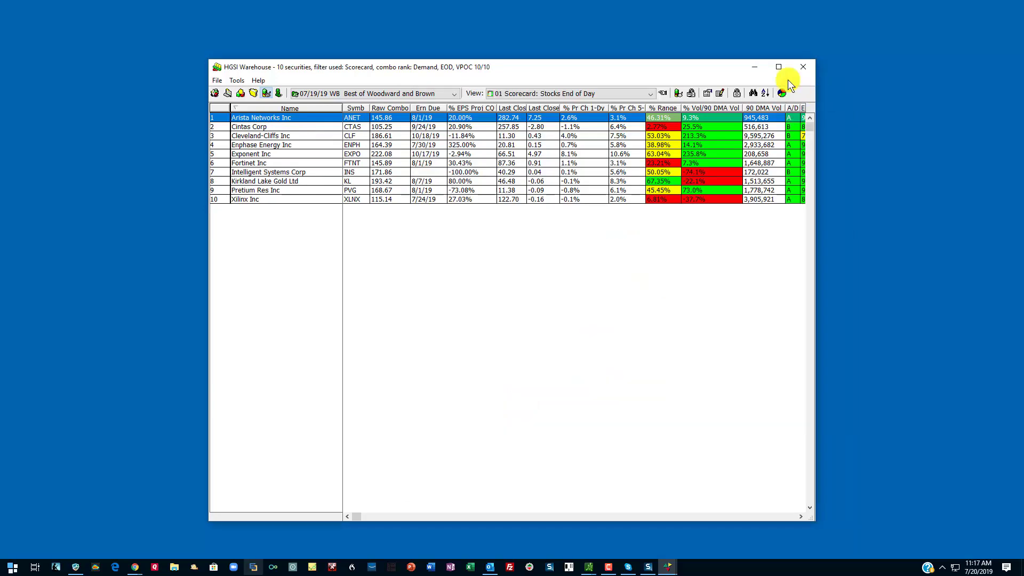
# Load the All Securities reference group into the maximized Warehouse and sort it by Raw Combo, highest first
pyautogui.click(778, 67)
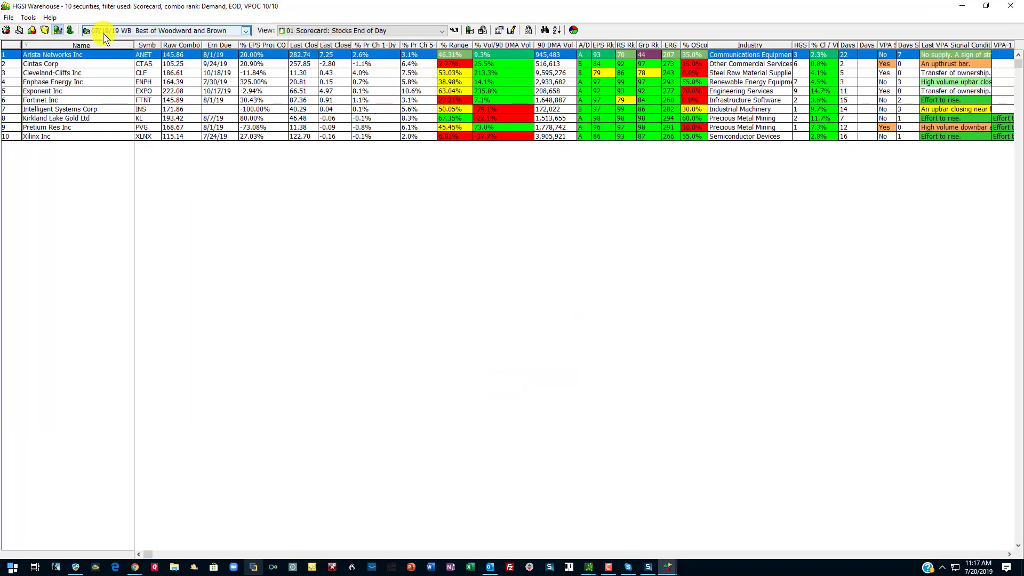
pyautogui.click(245, 31)
pyautogui.moveTo(247, 156); pyautogui.dragTo(176, 75)
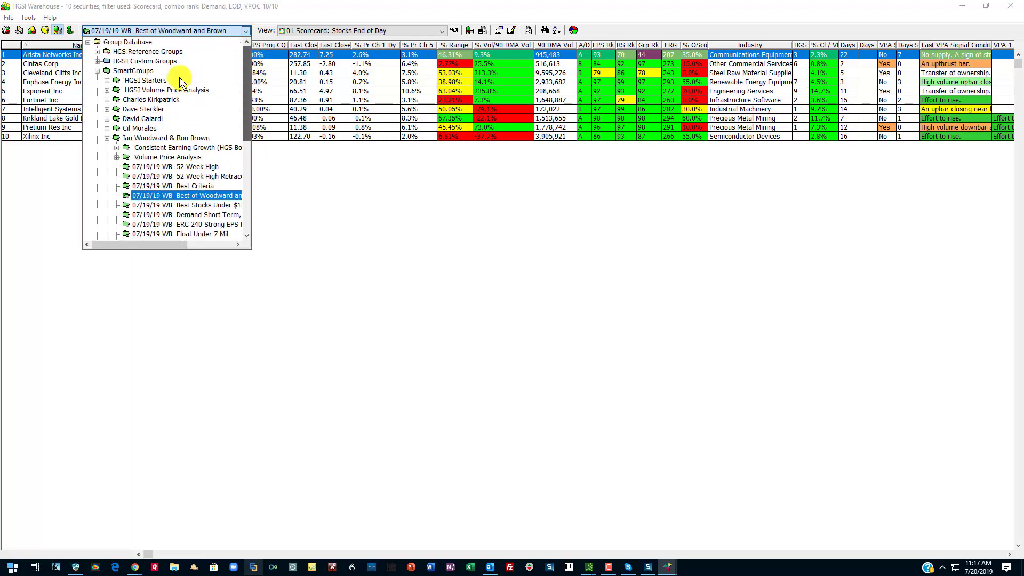
pyautogui.click(98, 52)
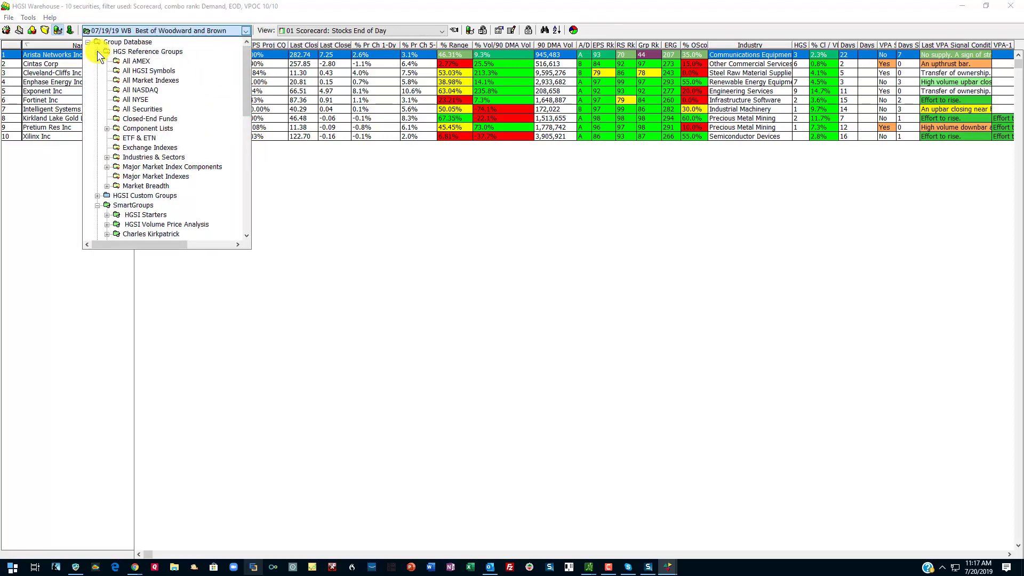
pyautogui.click(140, 109)
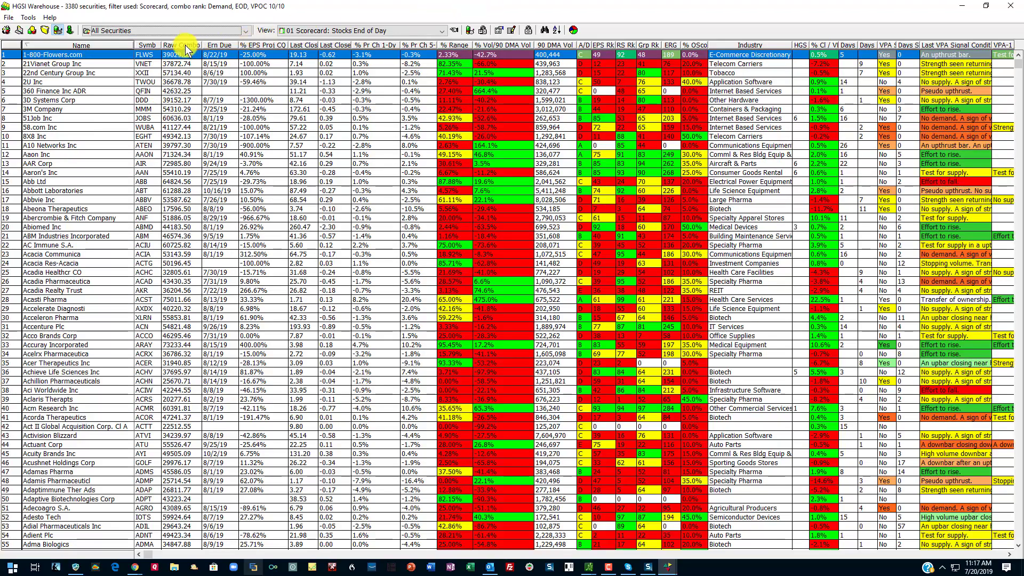
pyautogui.click(187, 46)
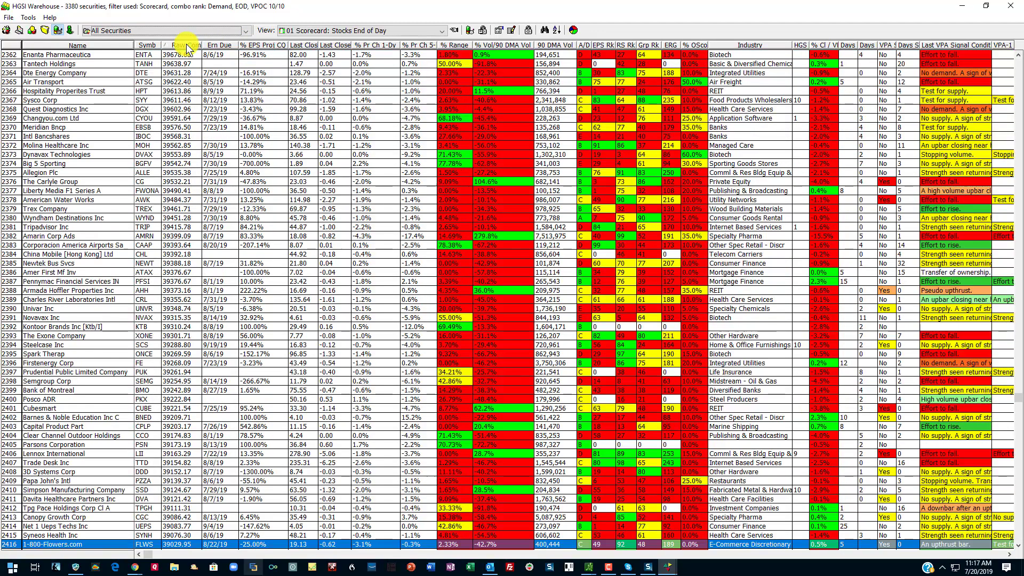
pyautogui.click(18, 46)
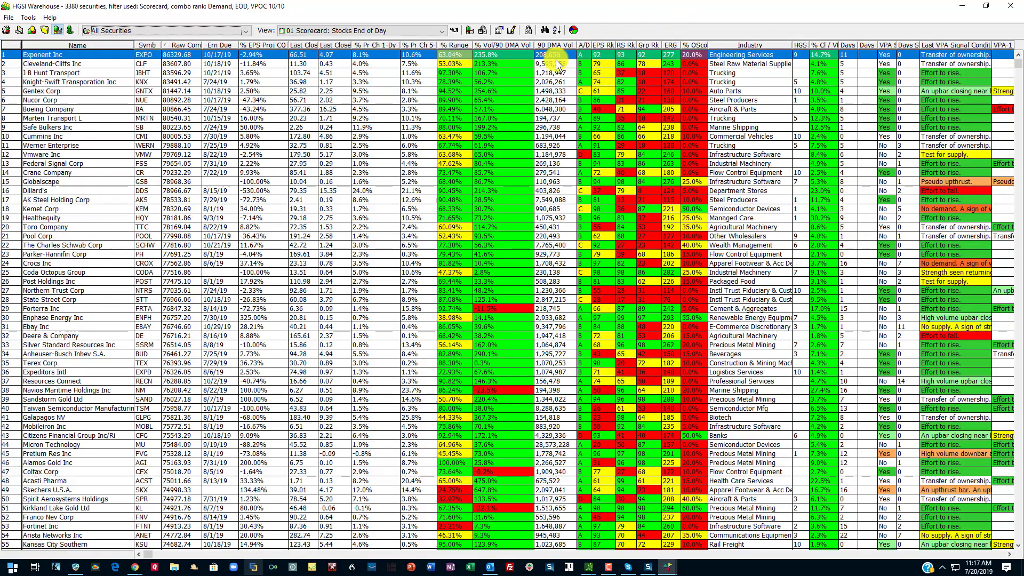
# Open the 01 Scorecard: Stocks End of Day view for editing and move the dialog clear of the data columns
pyautogui.click(510, 30)
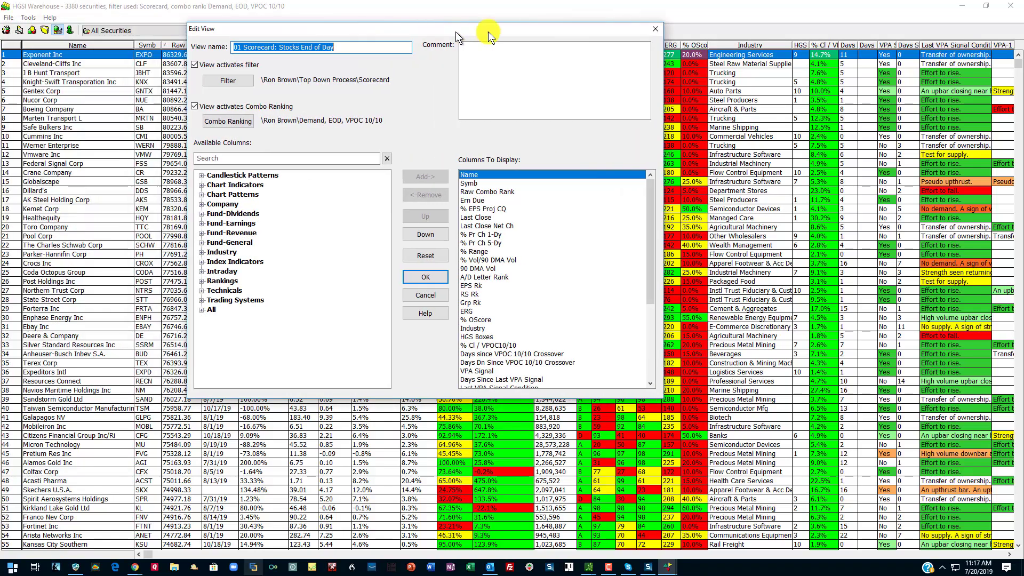
pyautogui.moveTo(455, 31); pyautogui.dragTo(666, 31)
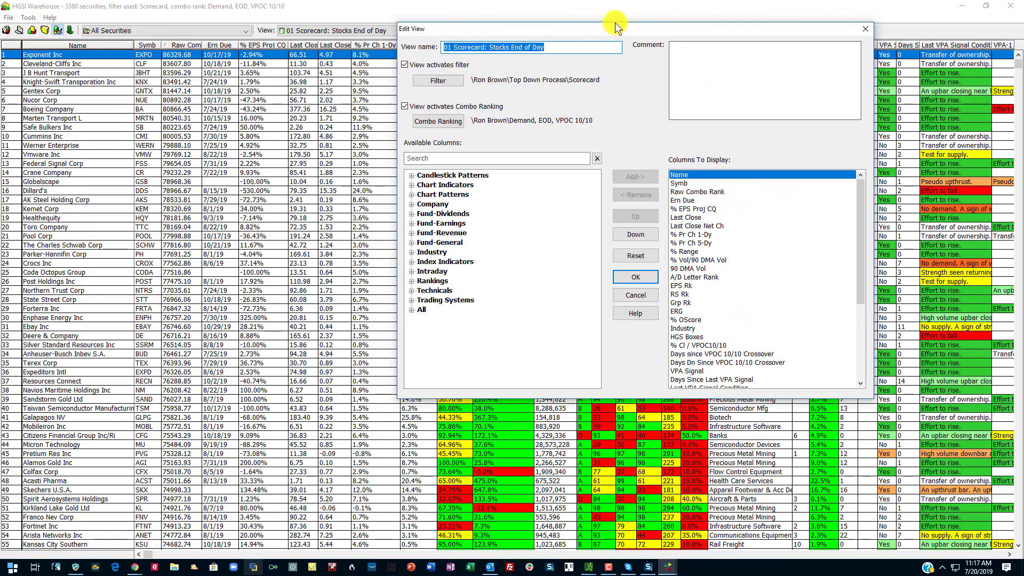
pyautogui.moveTo(620, 29); pyautogui.dragTo(277, 94)
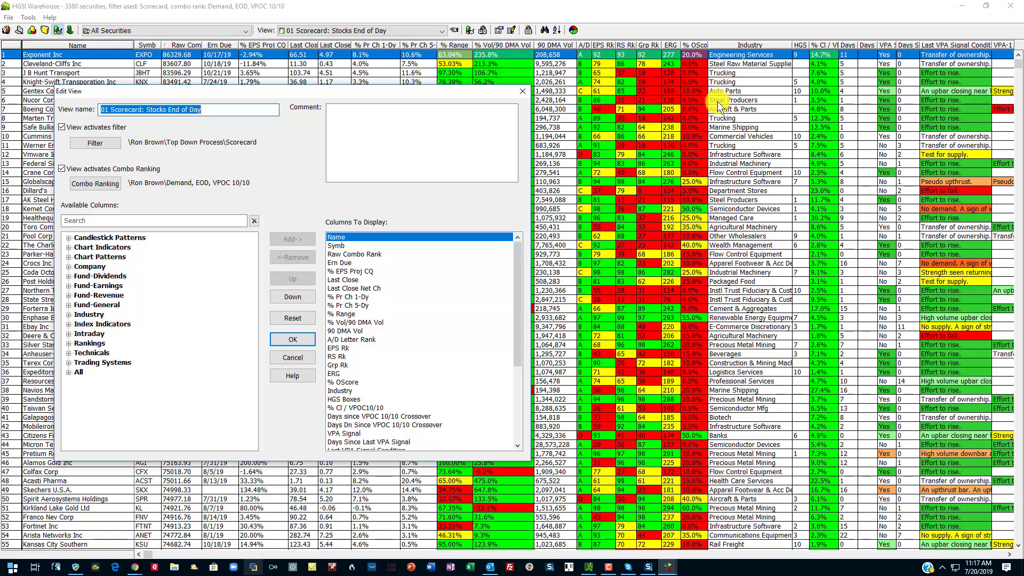
# Open the view's Scorecard filter for editing and examine its price, volume, common stock, closed-end fund and Grp Rk conditions
pyautogui.click(95, 145)
pyautogui.click(358, 201)
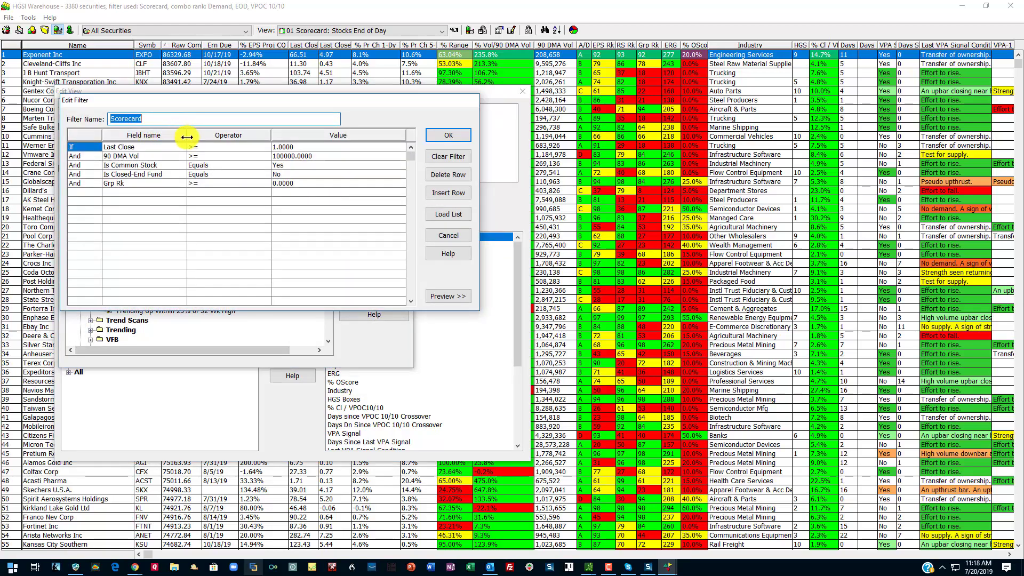
pyautogui.click(334, 147)
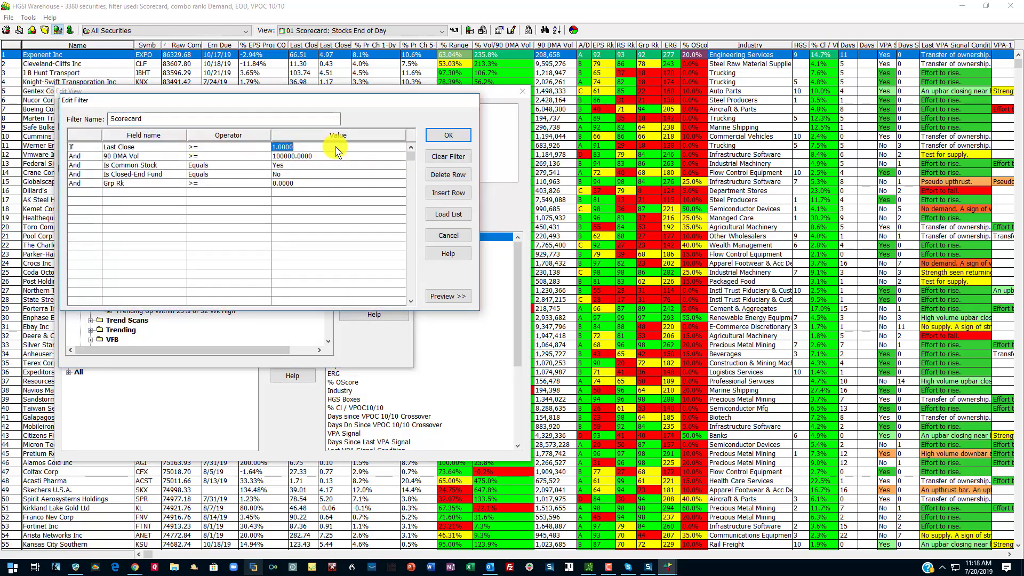
pyautogui.click(334, 156)
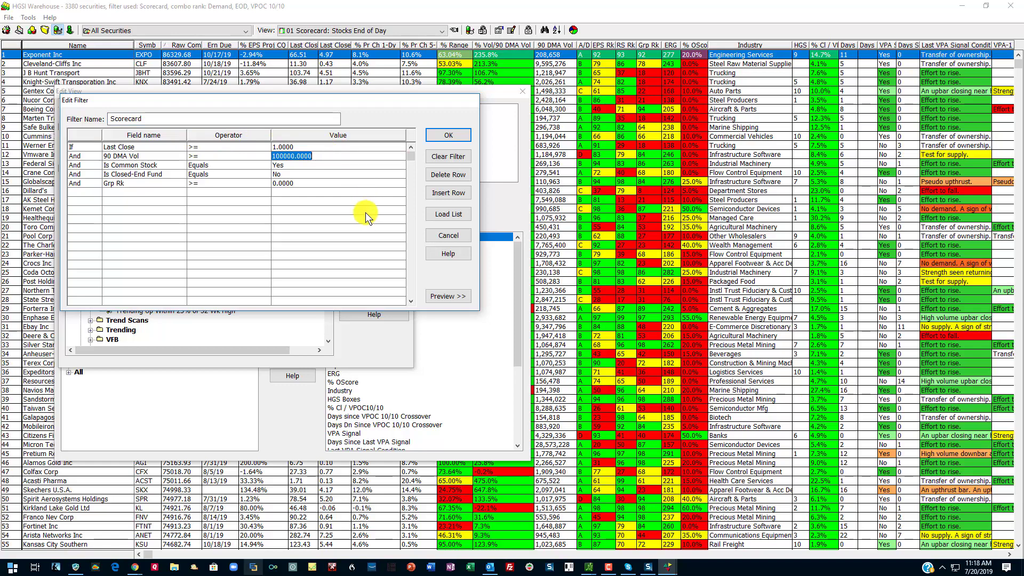
pyautogui.click(311, 166)
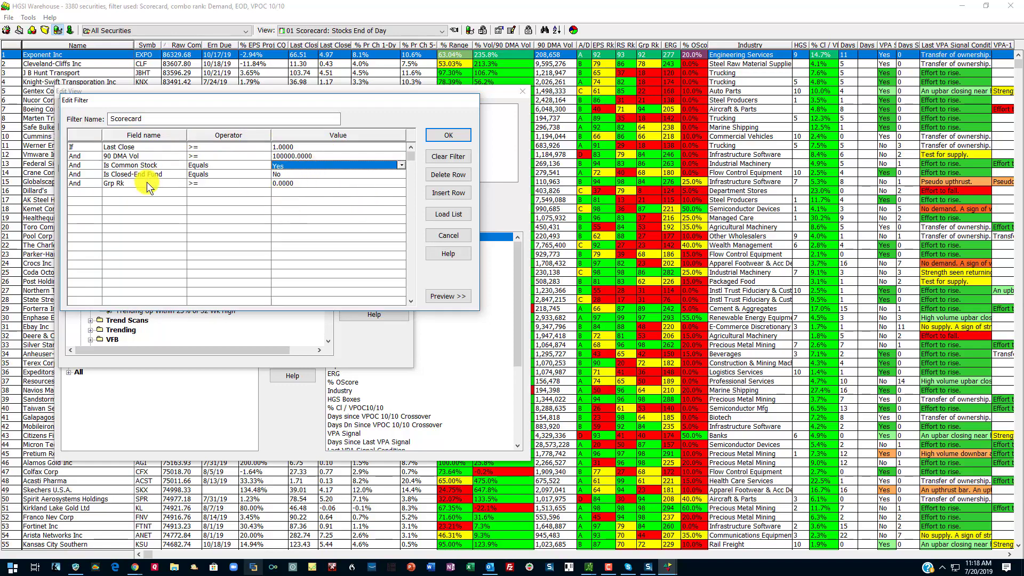
pyautogui.click(171, 185)
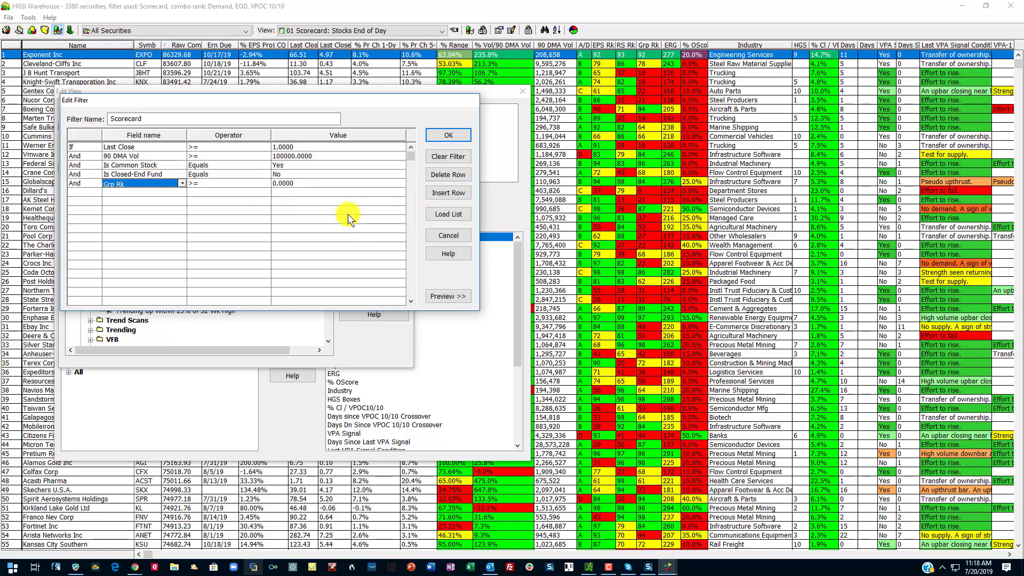
# Try the Grp Rk condition with the > operator and preview the securities that match the filter
pyautogui.click(216, 184)
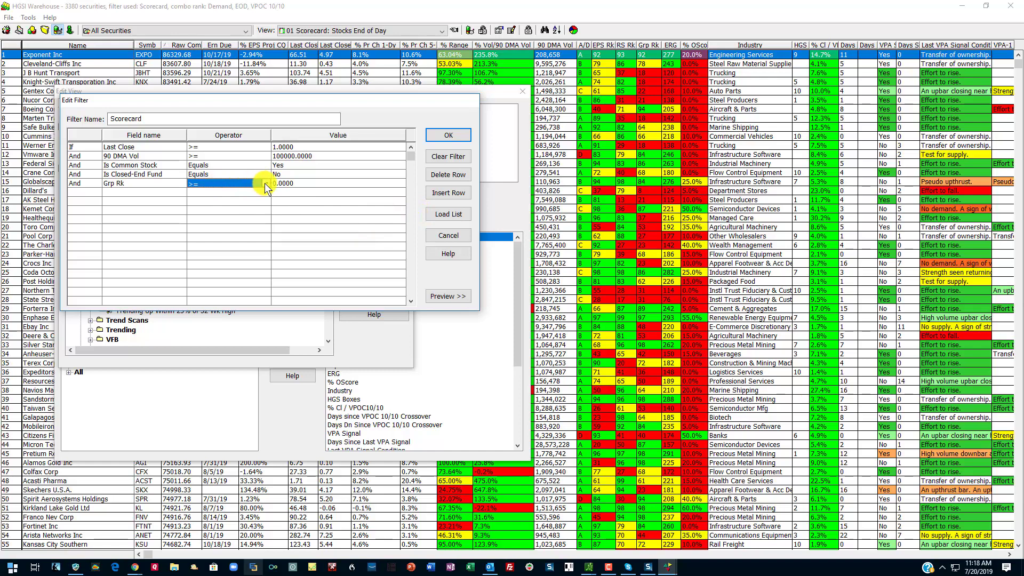
pyautogui.click(264, 184)
pyautogui.click(193, 193)
pyautogui.click(309, 200)
pyautogui.click(453, 292)
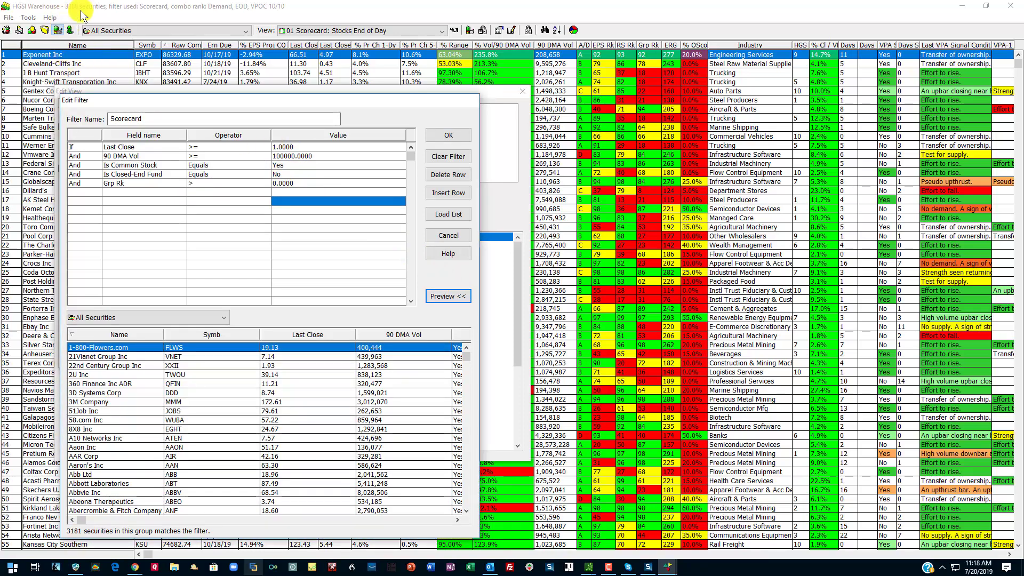
# Restore the Grp Rk operator to >=, preview the matches, and accept the Scorecard filter for the view
pyautogui.click(225, 183)
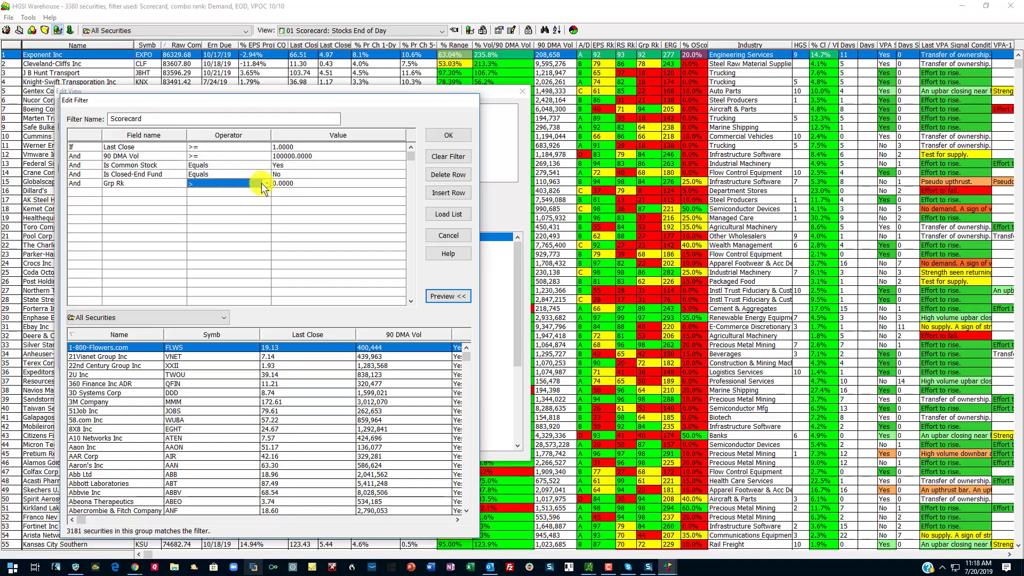
pyautogui.click(263, 183)
pyautogui.click(208, 203)
pyautogui.click(242, 213)
pyautogui.click(436, 293)
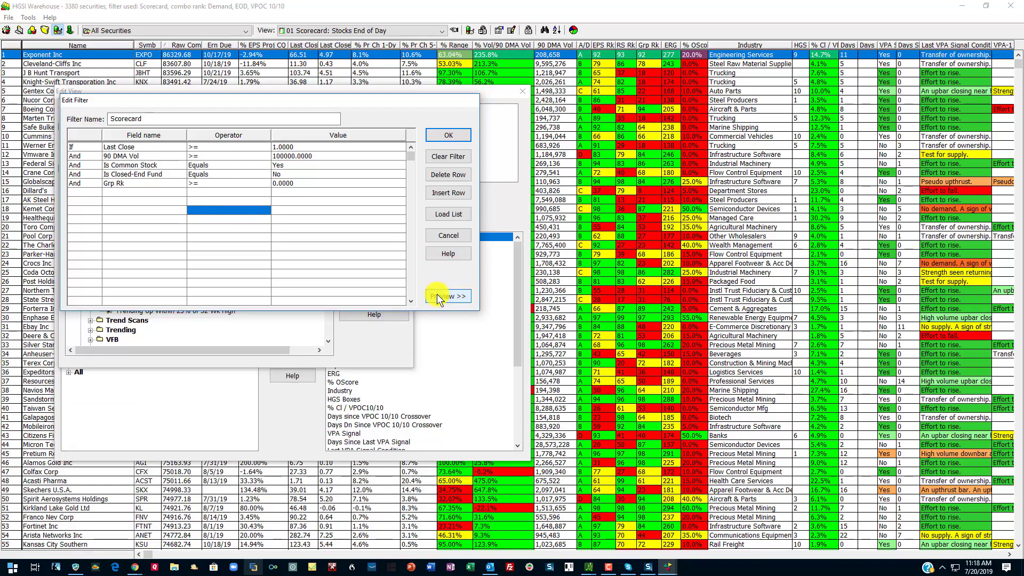
pyautogui.click(437, 293)
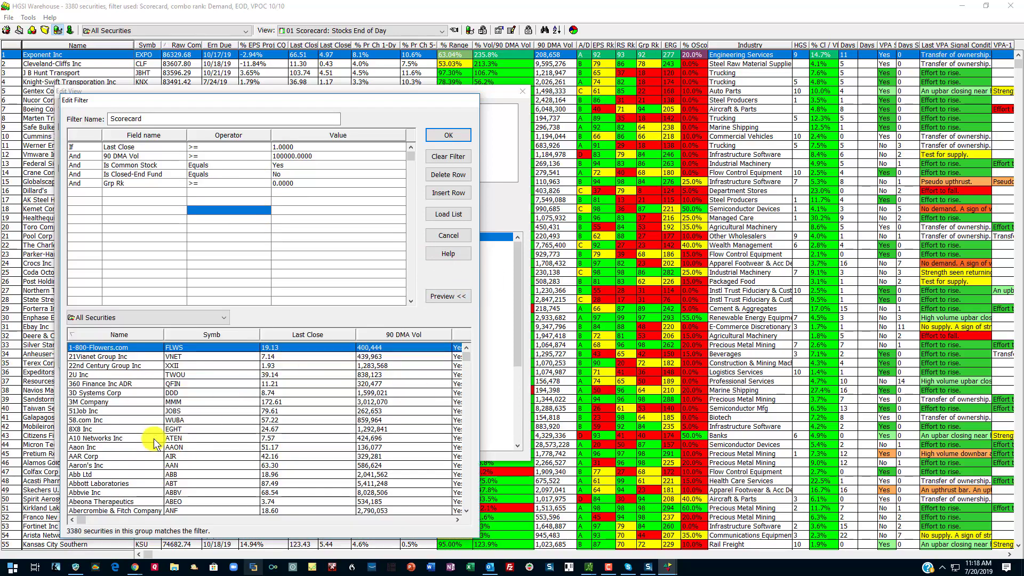
pyautogui.click(440, 136)
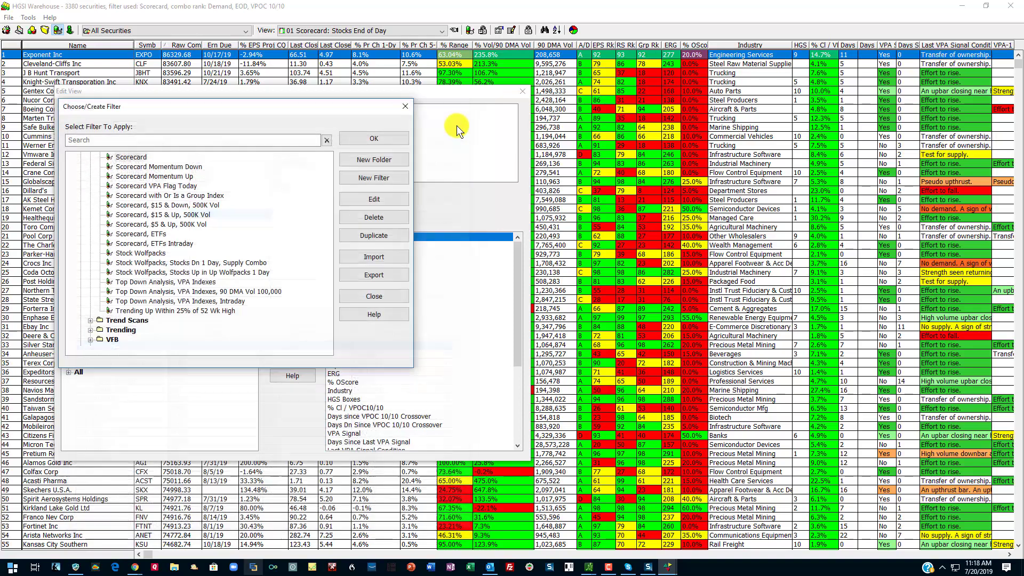
pyautogui.click(379, 139)
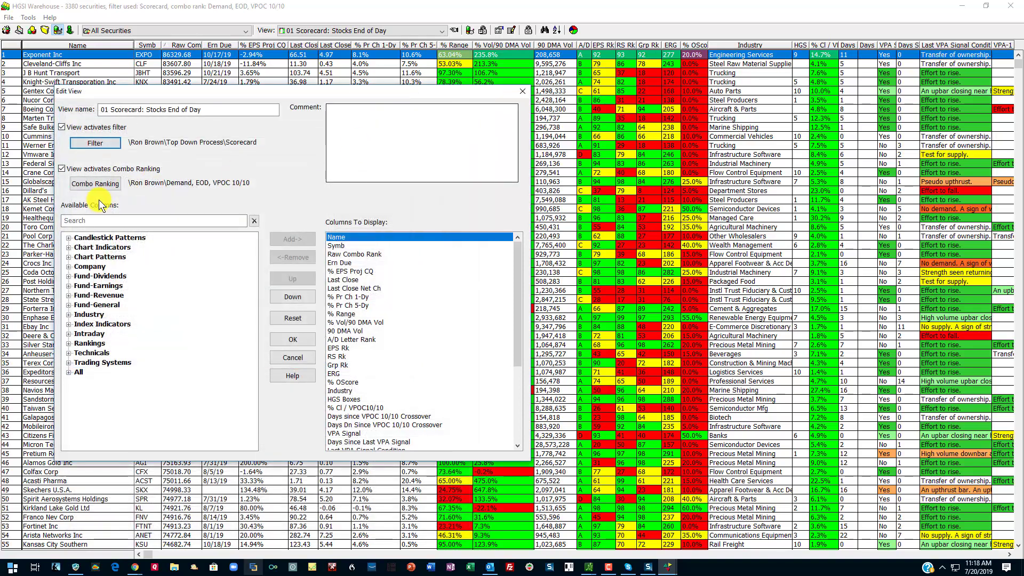
# Open the view's Demand, EOD, VPOC 10/10 combo ranking for editing, with its dialog moved beside the view settings
pyautogui.click(99, 185)
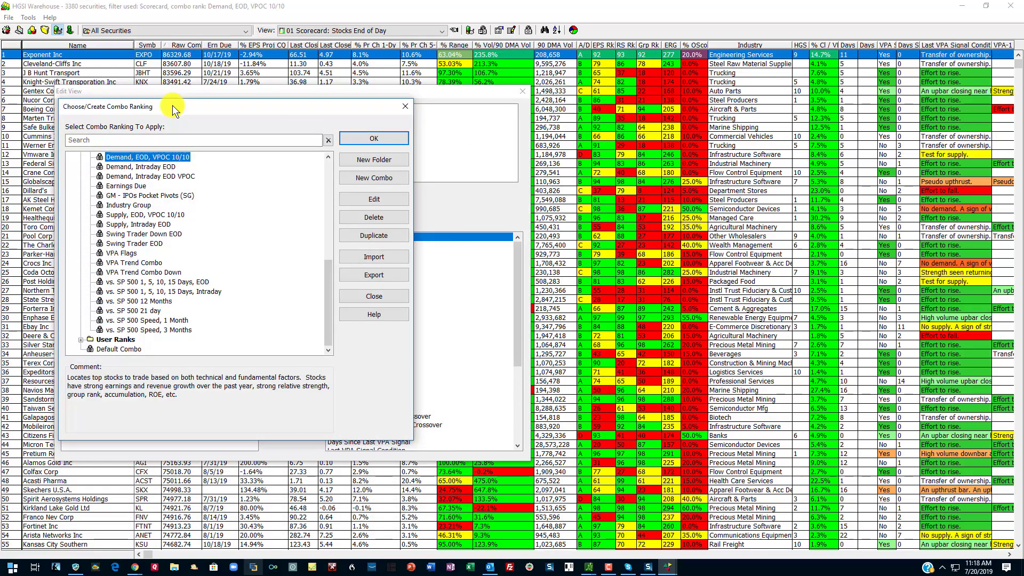
pyautogui.moveTo(171, 104); pyautogui.dragTo(550, 101)
pyautogui.click(712, 191)
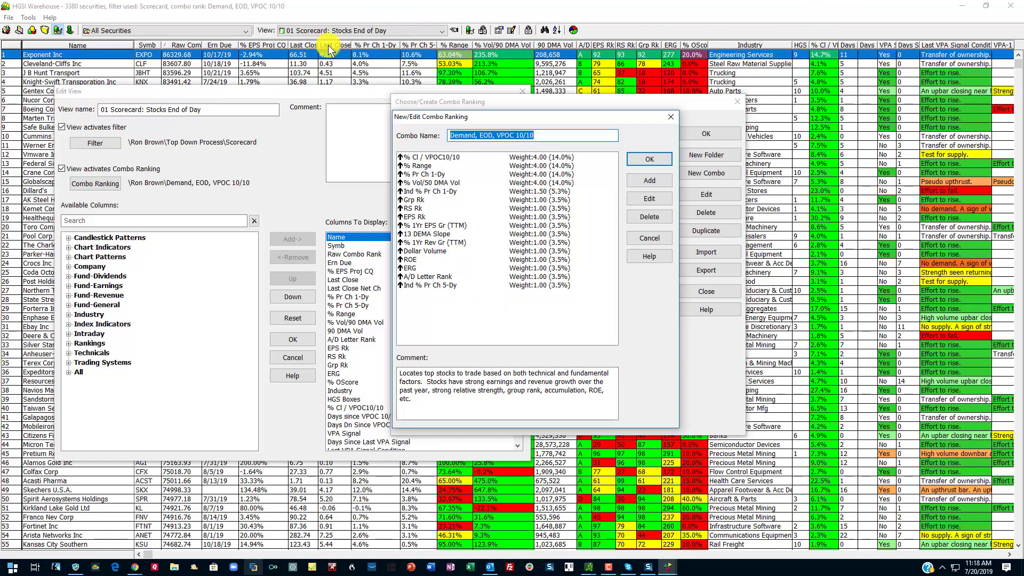
# Examine the weights of the combo ranking's criteria from % Cl / VPOC10/10 to Ind % Pr Ch 1-Dy, and accept the combo and view
pyautogui.click(481, 158)
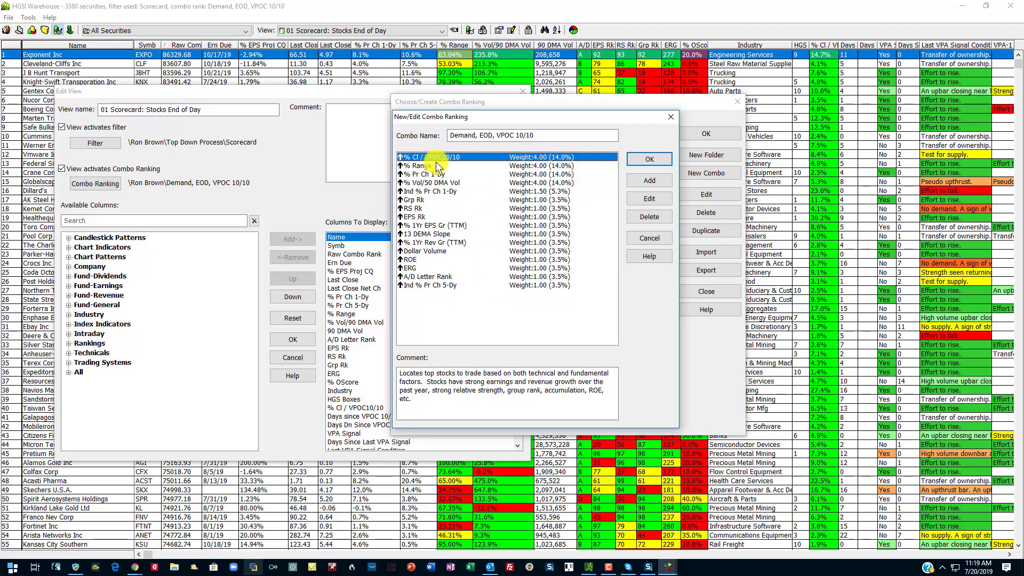
pyautogui.click(423, 166)
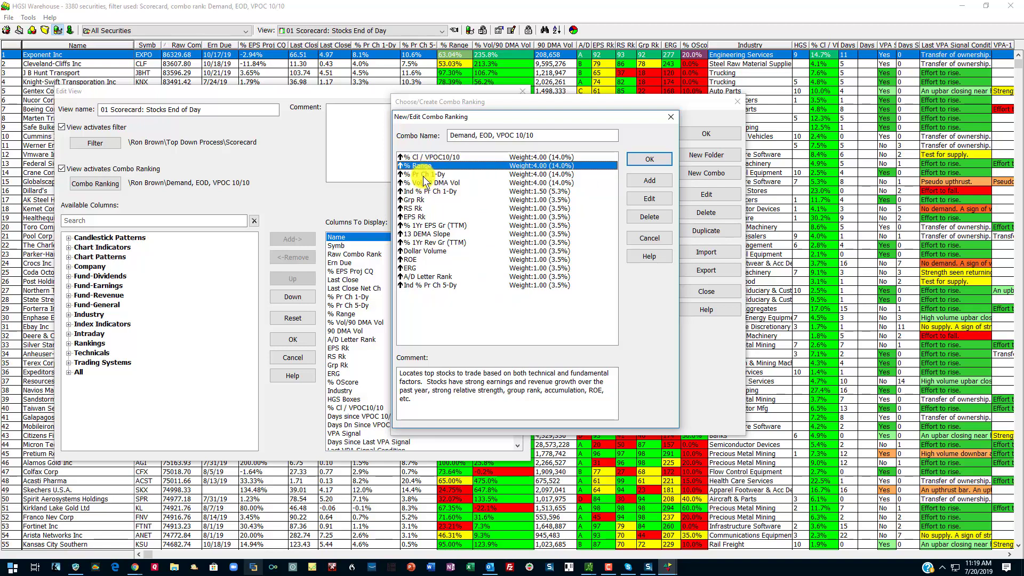
pyautogui.click(423, 175)
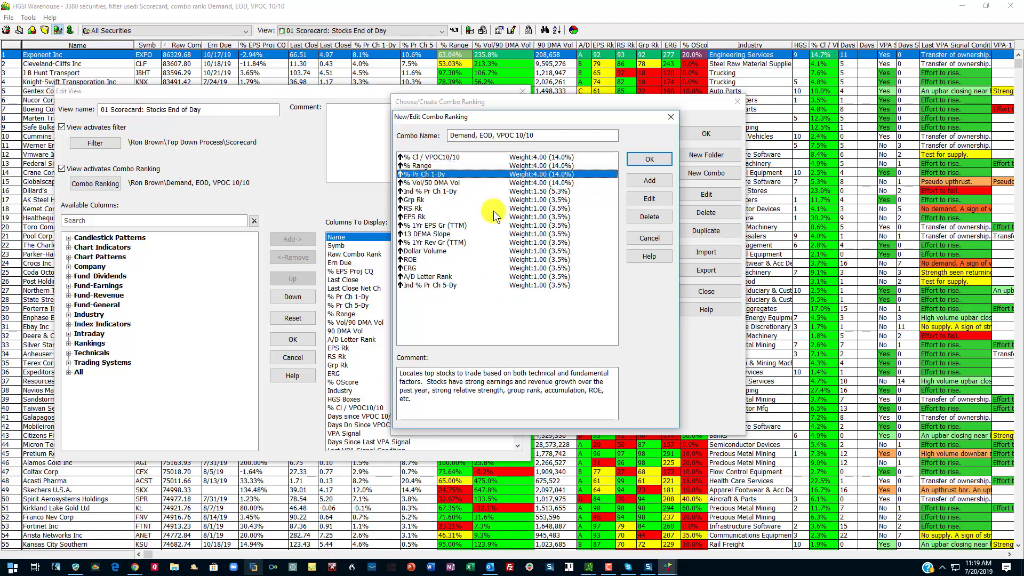
pyautogui.click(479, 183)
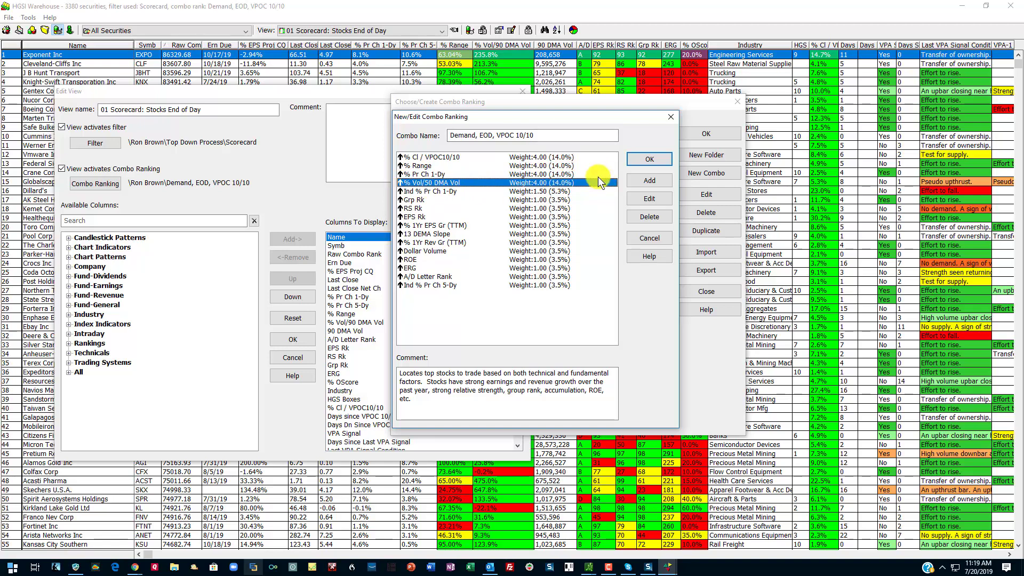
pyautogui.click(548, 191)
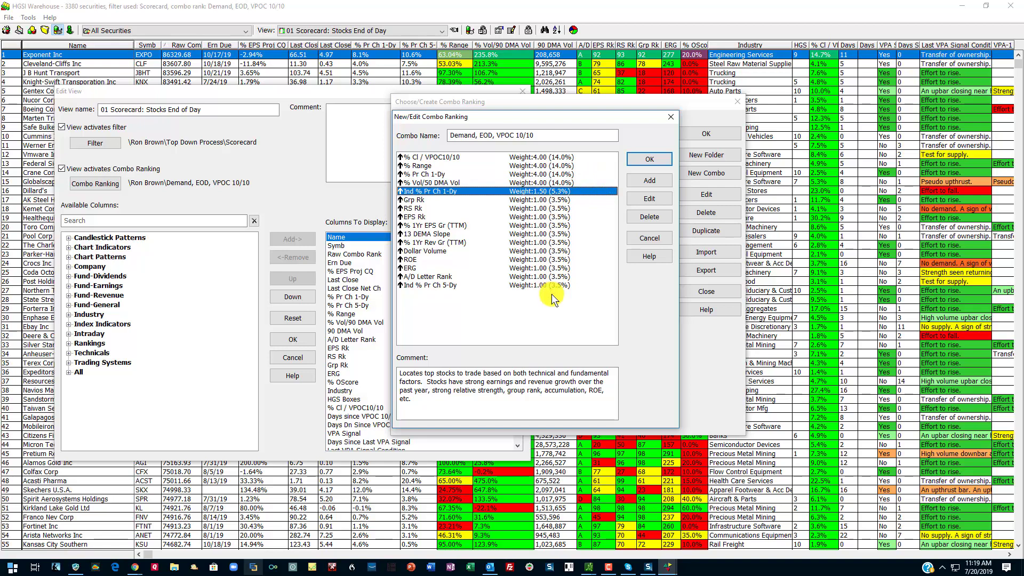
pyautogui.click(642, 155)
pyautogui.click(702, 131)
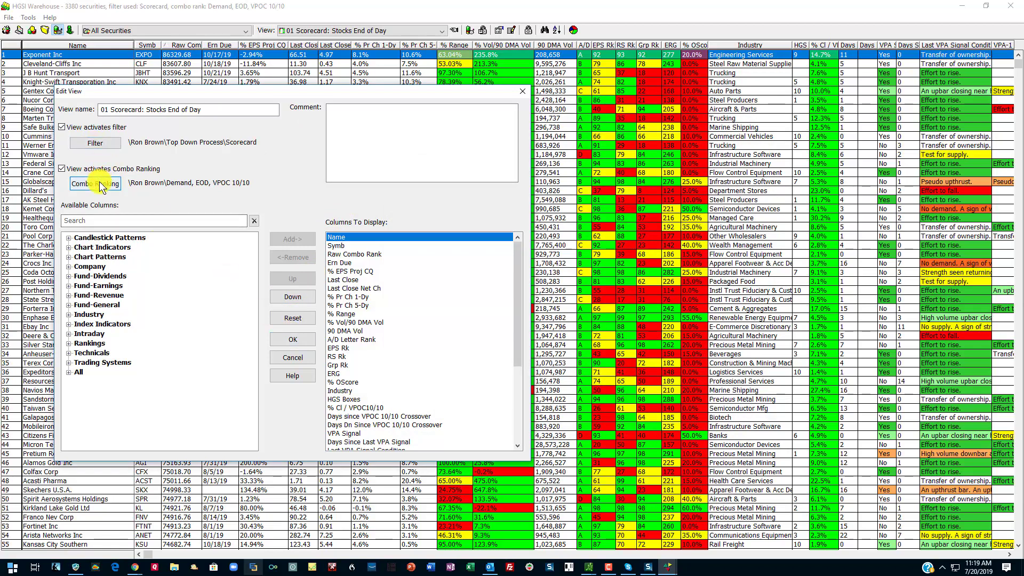
pyautogui.click(299, 336)
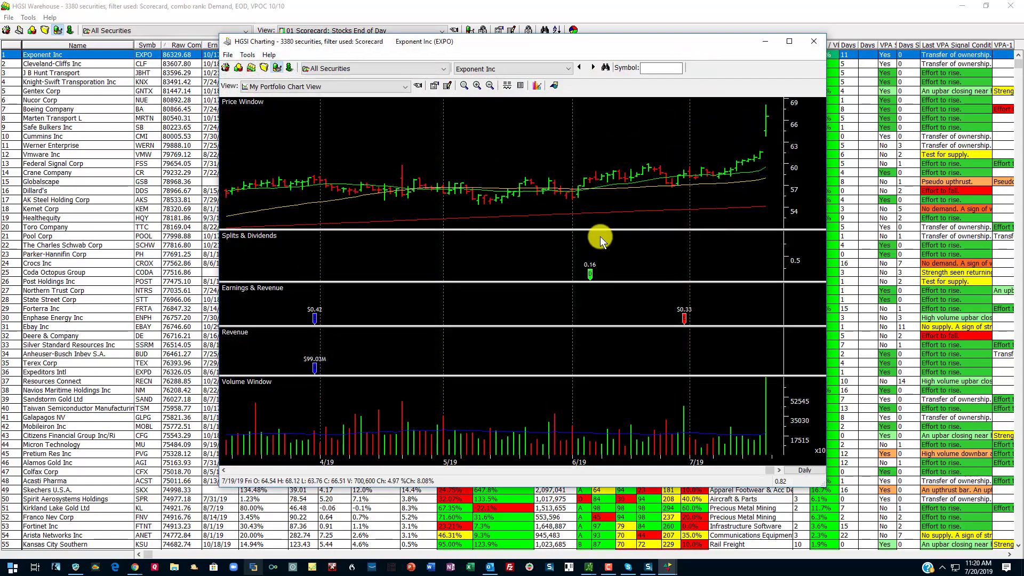
# Open the quick view picker in HGSI Charting, enlarge it, and expand the EOD and Intraday chart views folder
pyautogui.click(419, 86)
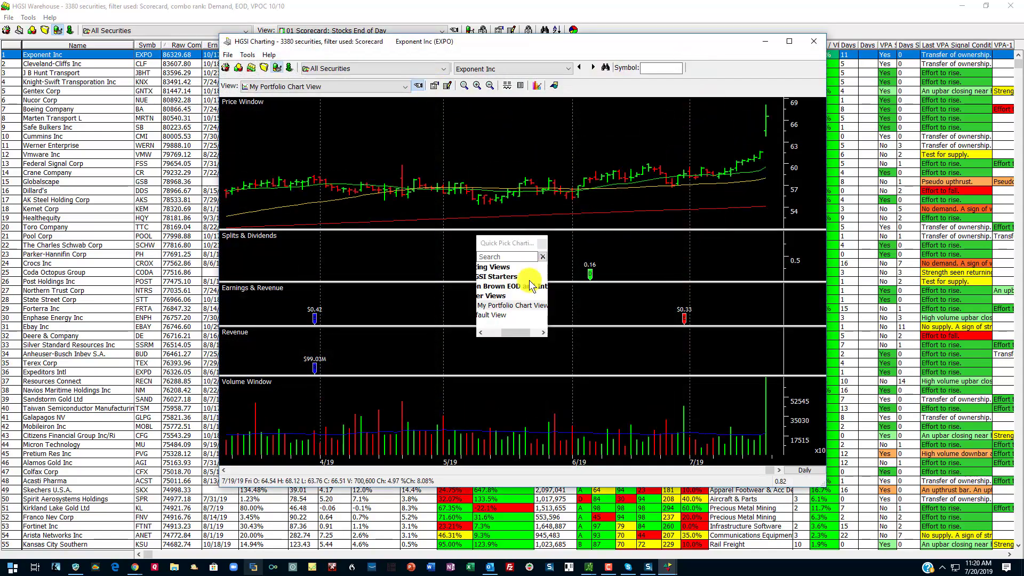
pyautogui.moveTo(522, 213); pyautogui.dragTo(511, 138)
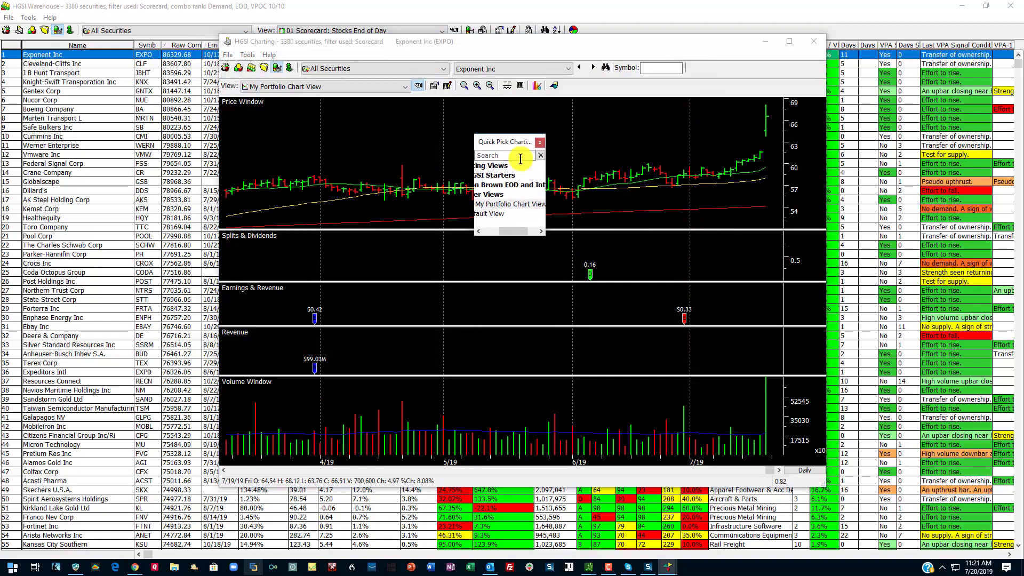
pyautogui.click(541, 231)
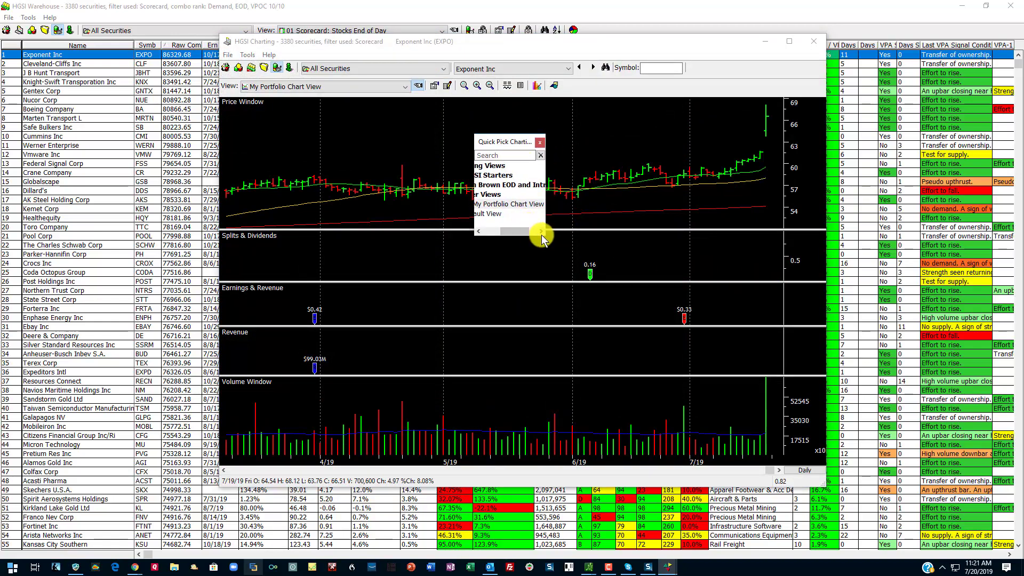
pyautogui.moveTo(544, 235); pyautogui.dragTo(762, 335)
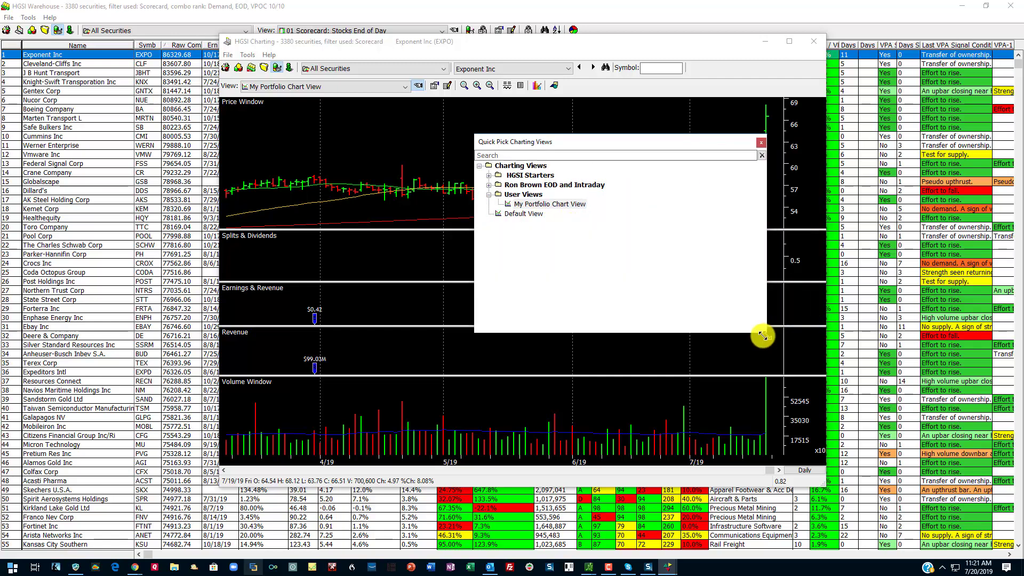
pyautogui.click(488, 184)
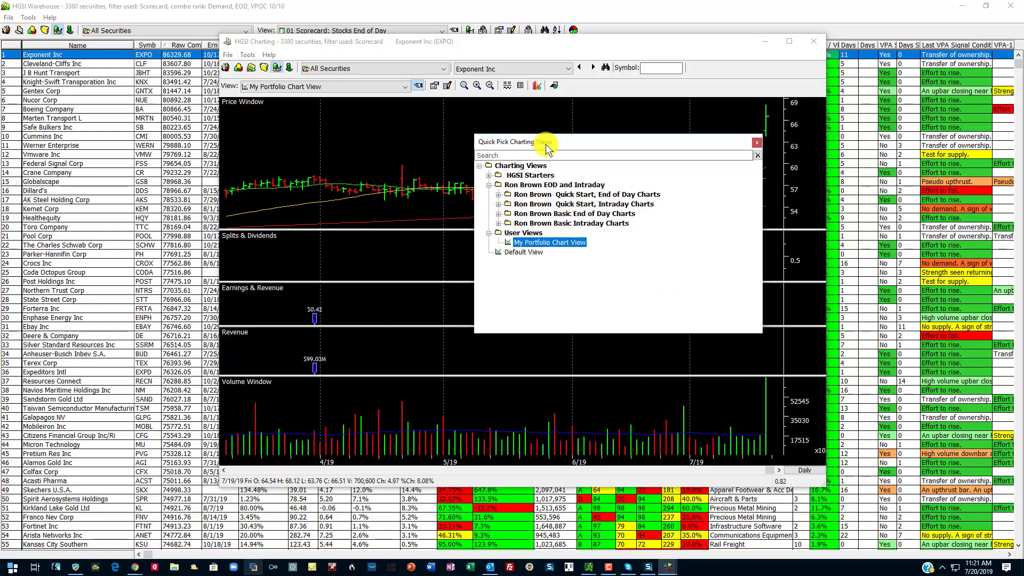
# Apply the 04 Price & Vol Daily, Candlestick, VPA view from the Quick Start, End of Day stock analysis charts and close the picker
pyautogui.moveTo(545, 144); pyautogui.dragTo(546, 118)
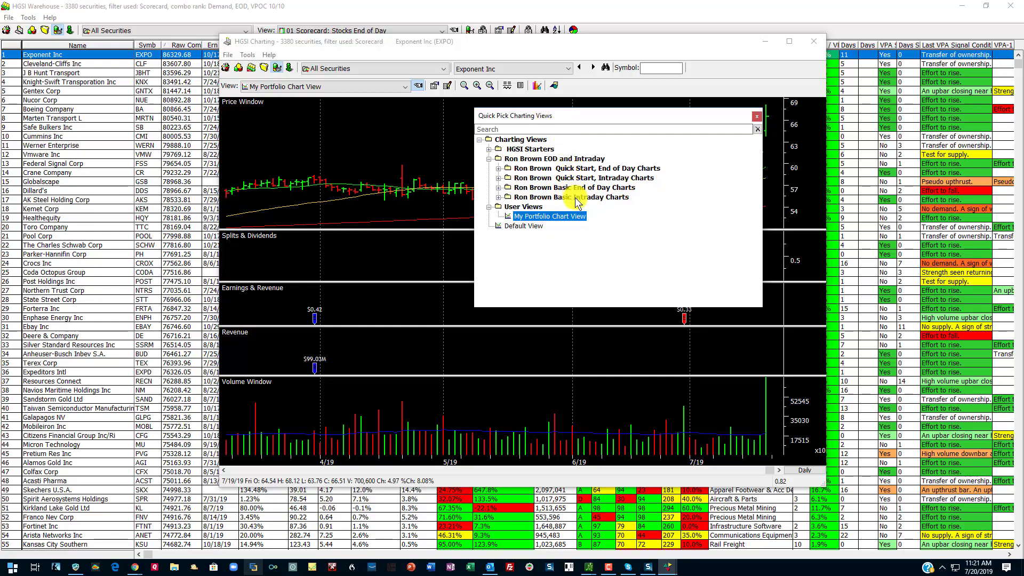
pyautogui.click(499, 169)
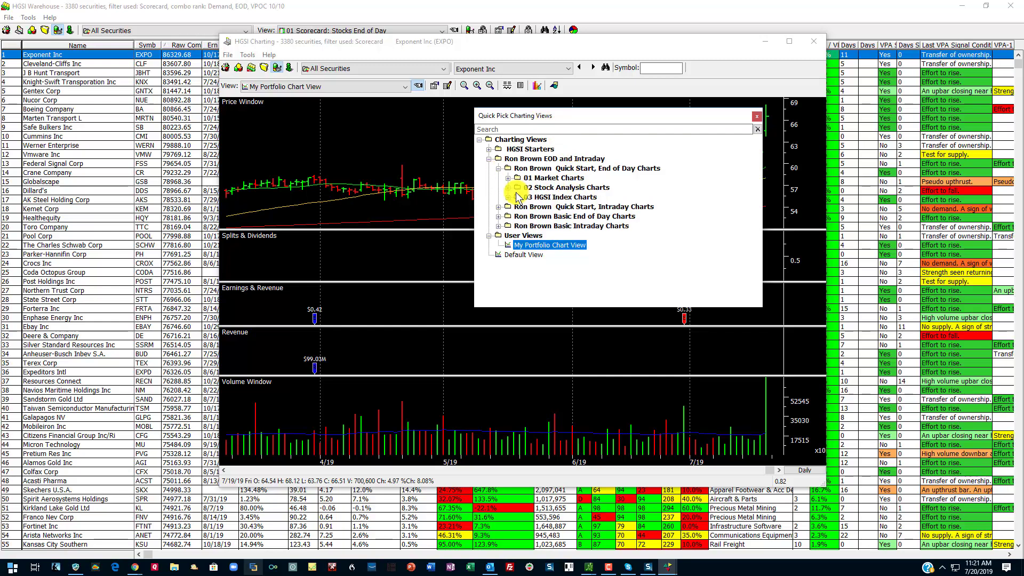
pyautogui.click(509, 188)
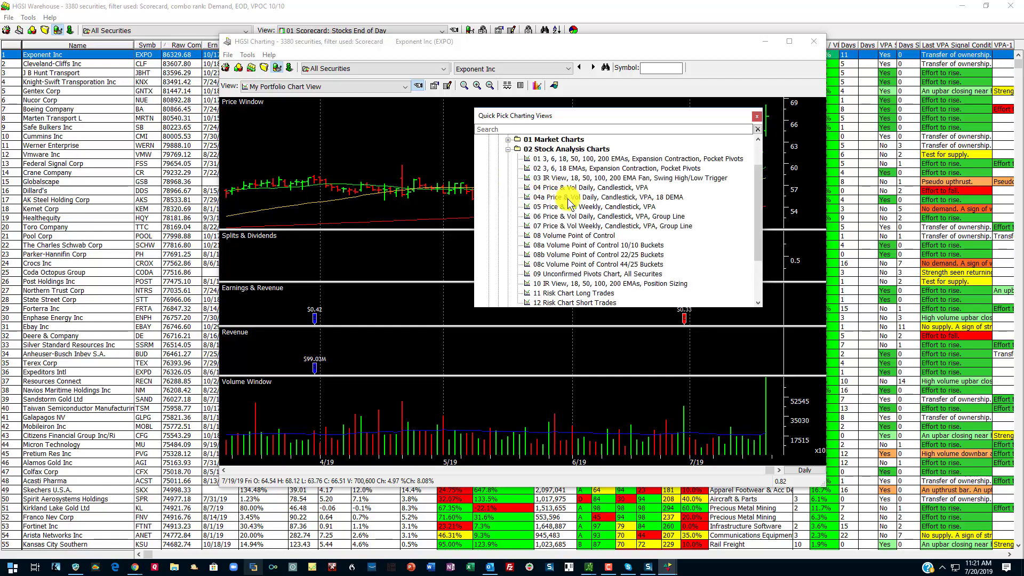
pyautogui.click(550, 188)
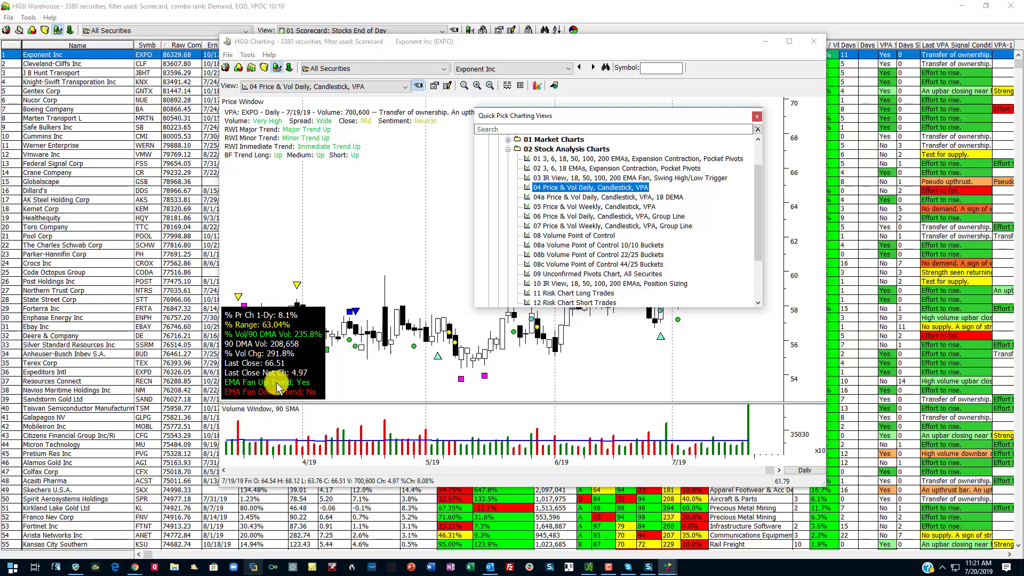
pyautogui.click(757, 116)
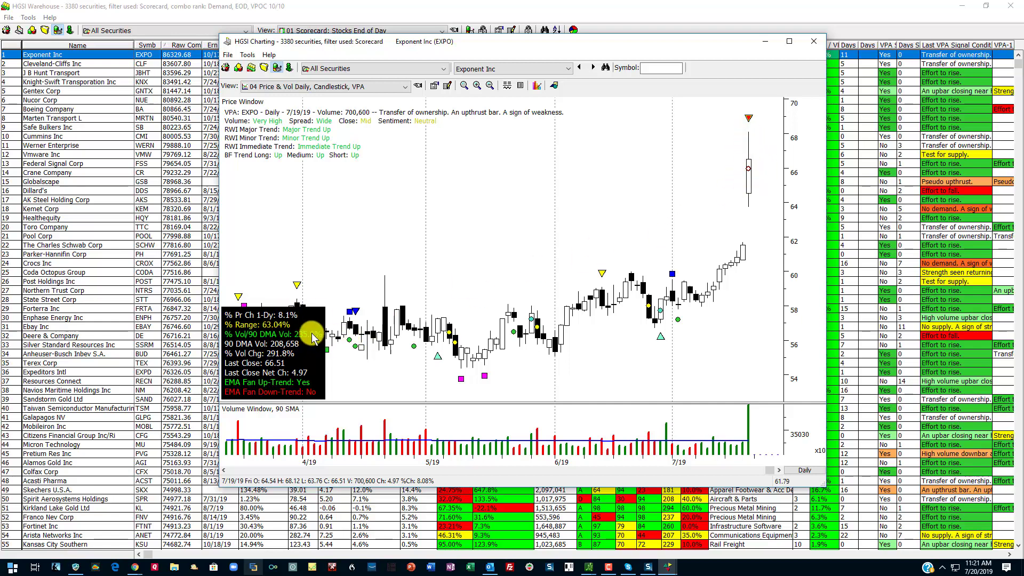
# Switch the Exponent Inc chart to the Quick Start, Intraday version of 04 Price & Vol Daily, Candlestick, VPA
pyautogui.click(344, 88)
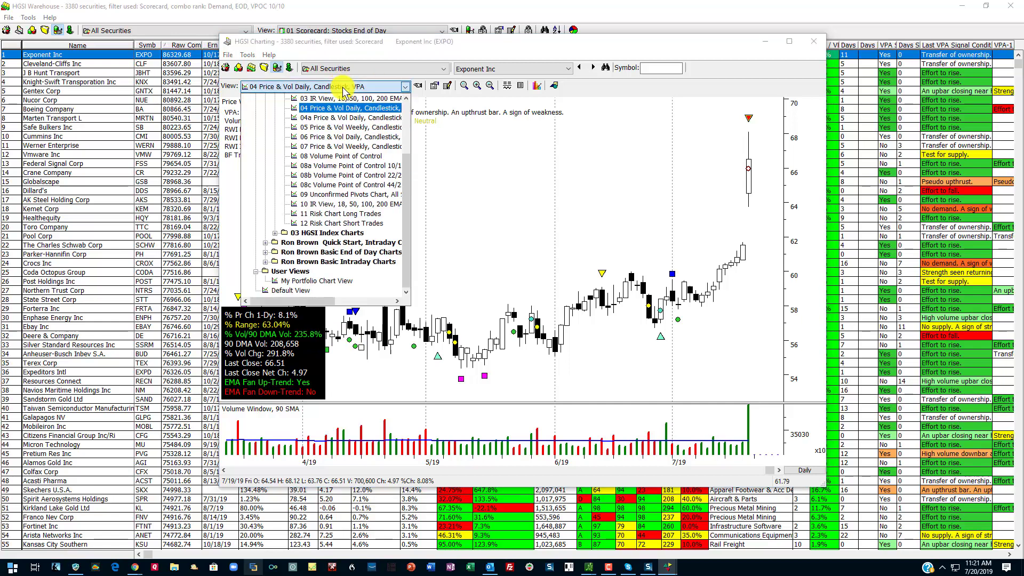
pyautogui.click(269, 247)
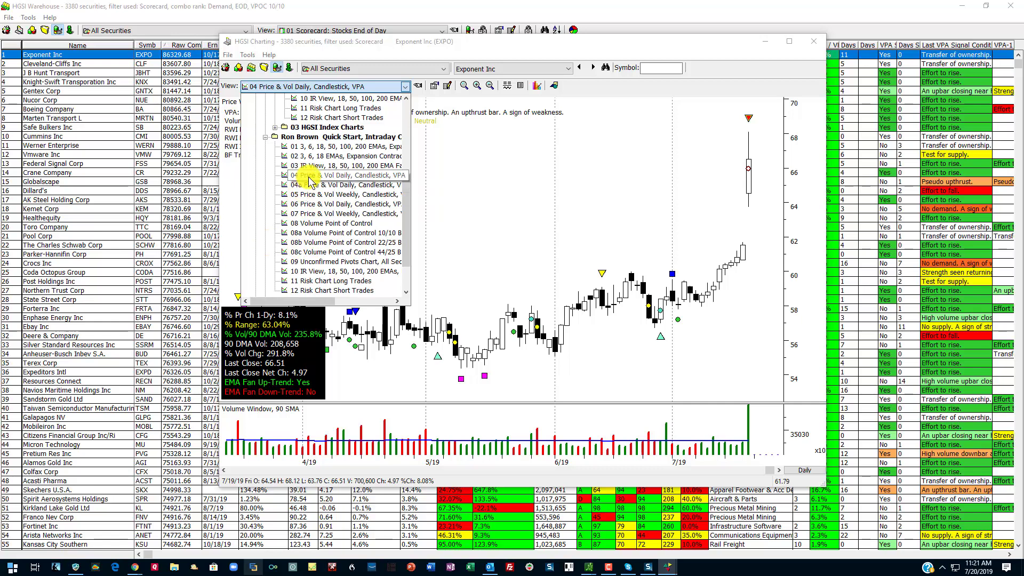
pyautogui.click(309, 202)
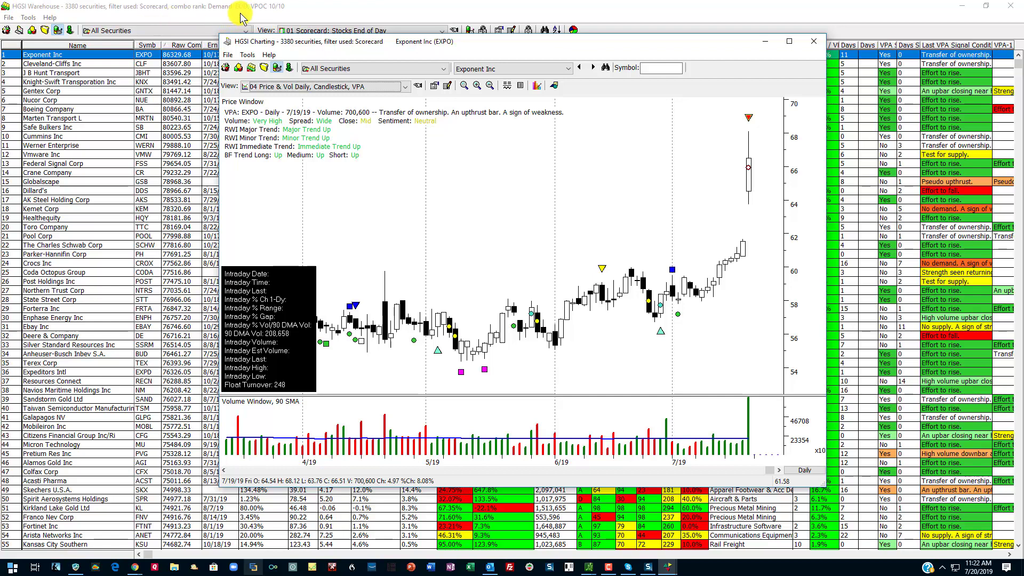
# Chart Cleveland-Cliffs Inc from the warehouse list in the end-of-day 04 Price & Vol Daily, Candlestick, VPA view
pyautogui.click(219, 33)
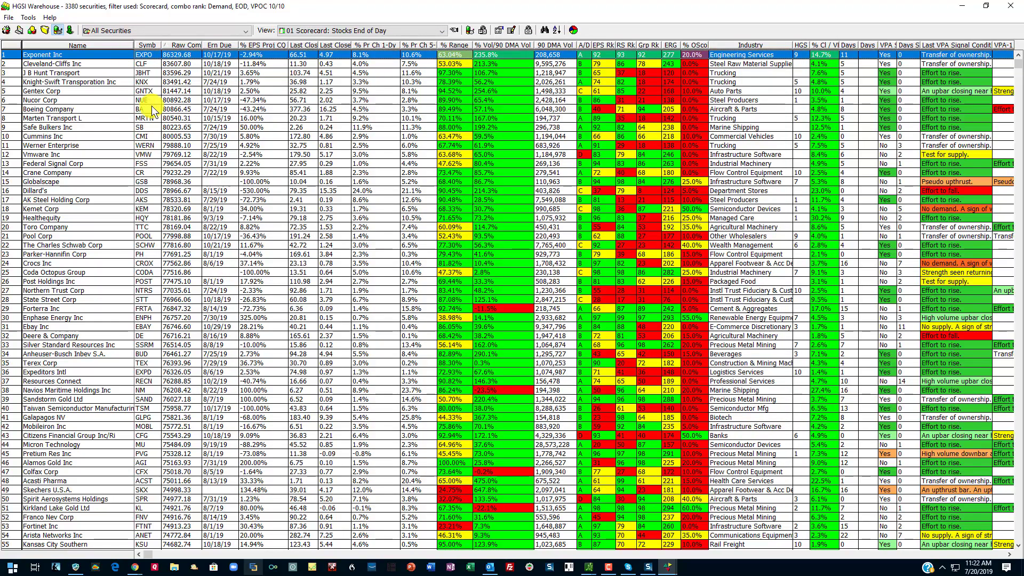
pyautogui.doubleClick(210, 62)
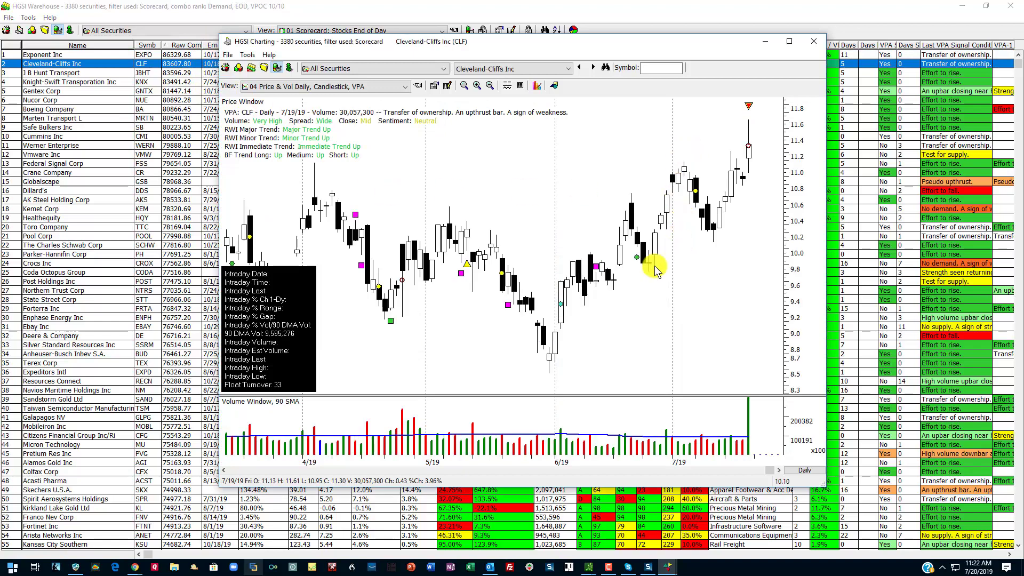
pyautogui.click(299, 89)
pyautogui.moveTo(406, 229); pyautogui.dragTo(401, 107)
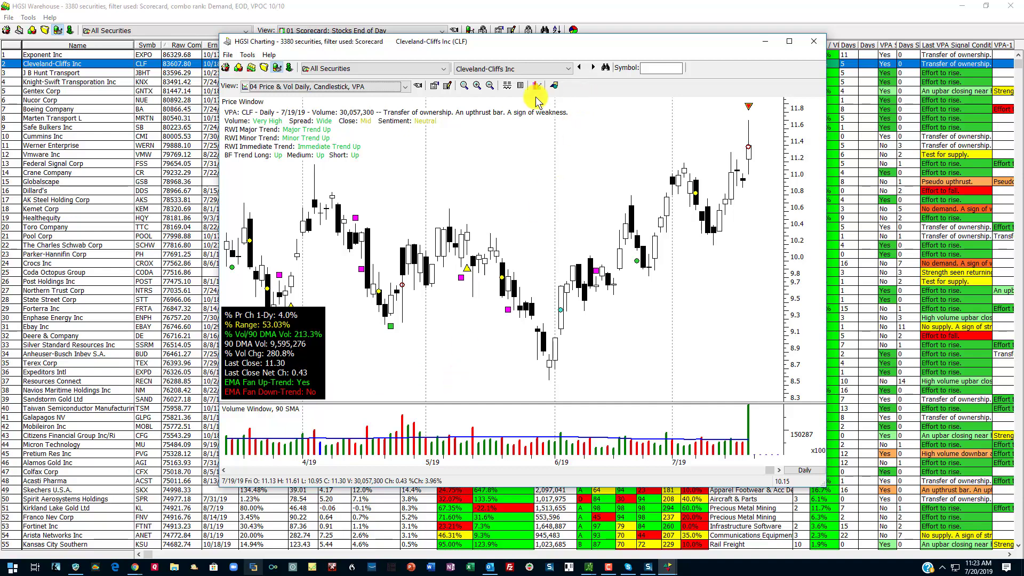
# Maximize the Cleveland-Cliffs chart window and adjust its zoom to show about a year of daily prices
pyautogui.click(491, 85)
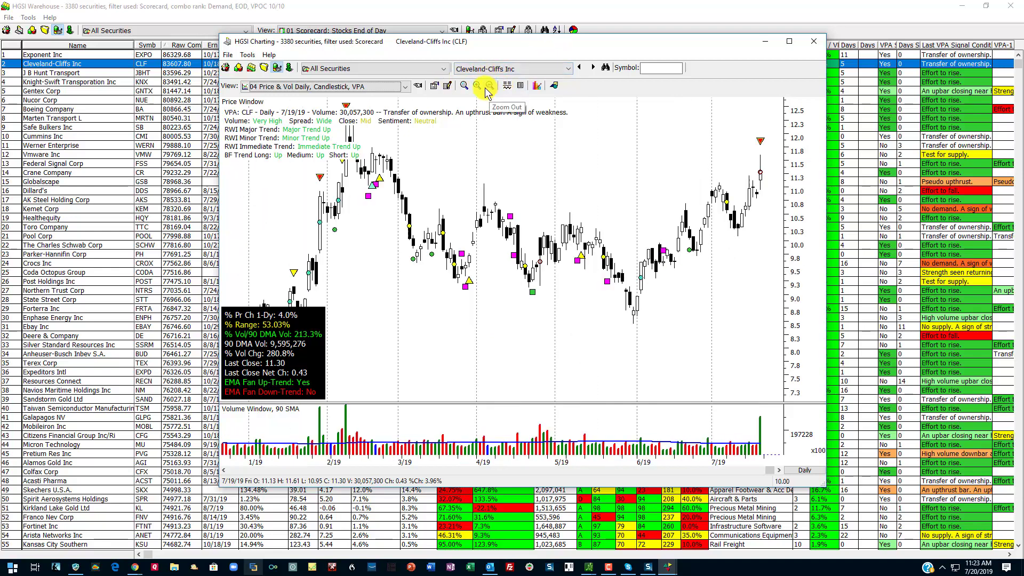
pyautogui.click(489, 86)
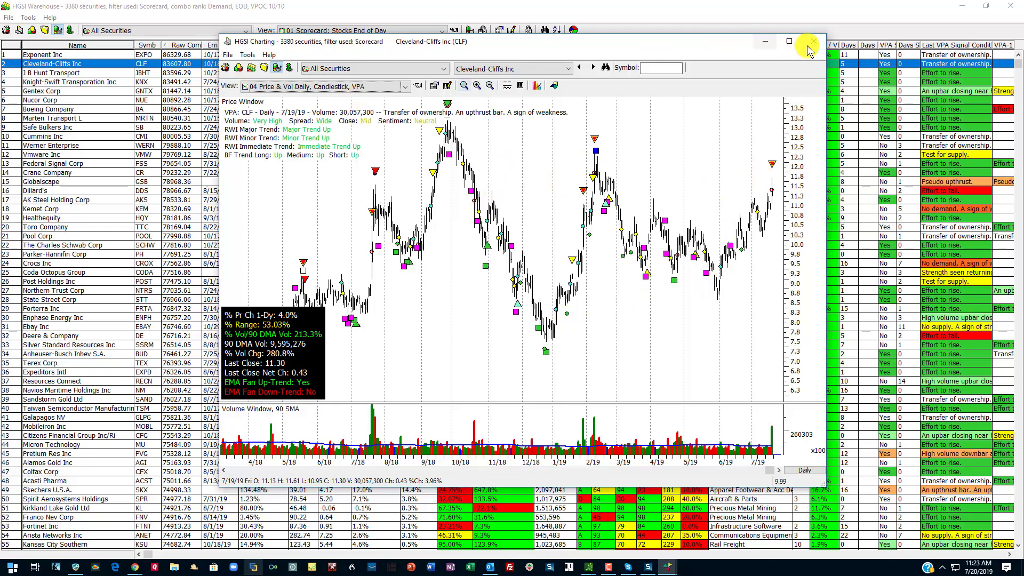
pyautogui.click(789, 43)
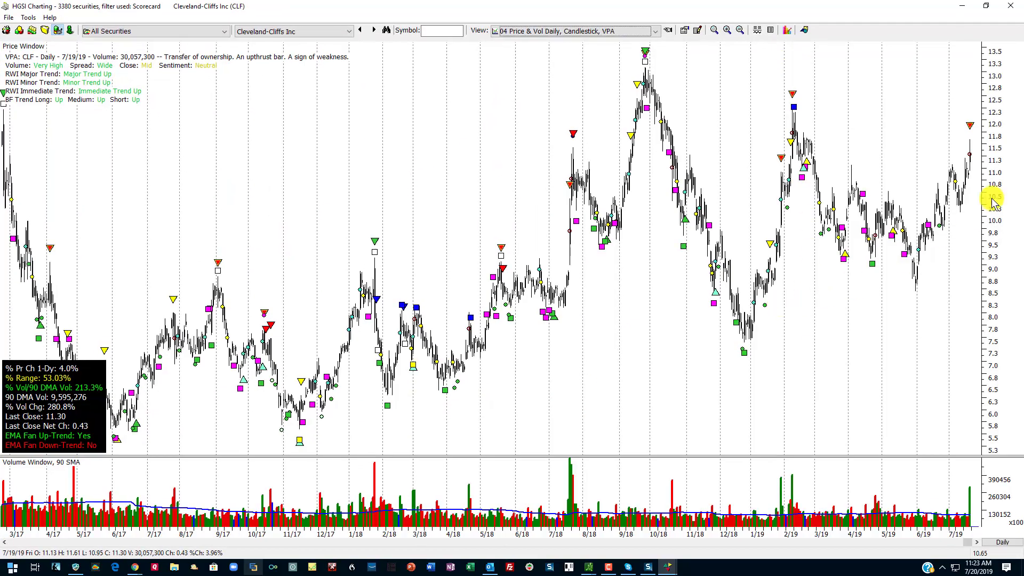
pyautogui.click(726, 31)
pyautogui.click(726, 31)
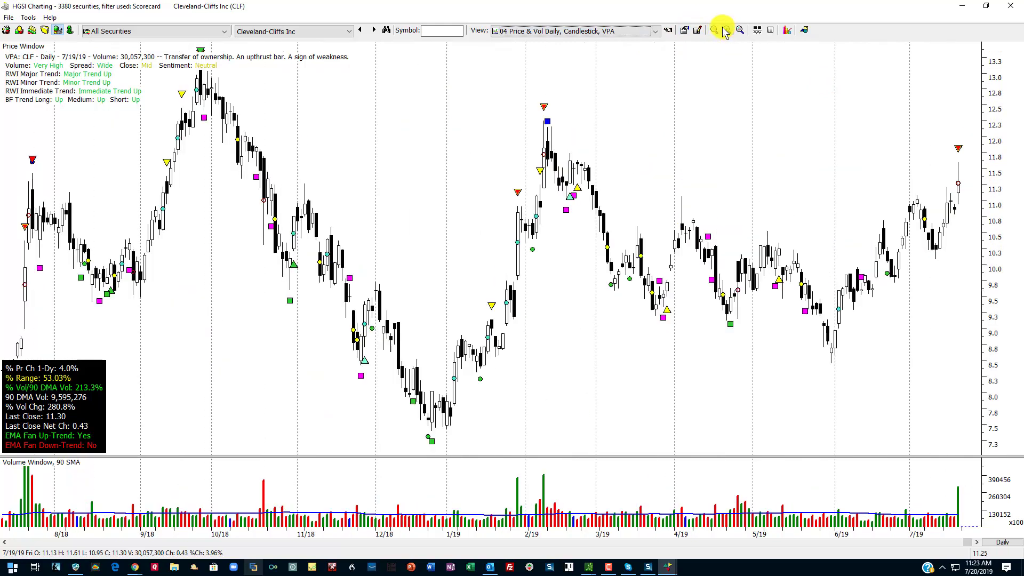
# Apply the end-of-day 01 3, 6, 18, 50, 100, 200 EMAs, Expansion Contraction, Pocket Pivots view and zoom in on the May to July bars
pyautogui.click(519, 31)
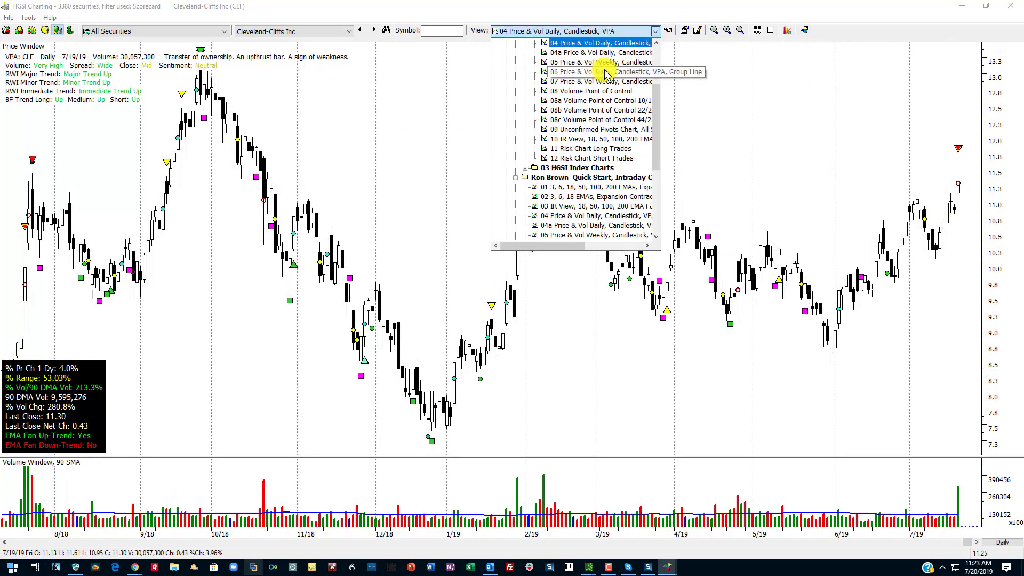
pyautogui.moveTo(656, 136); pyautogui.dragTo(652, 86)
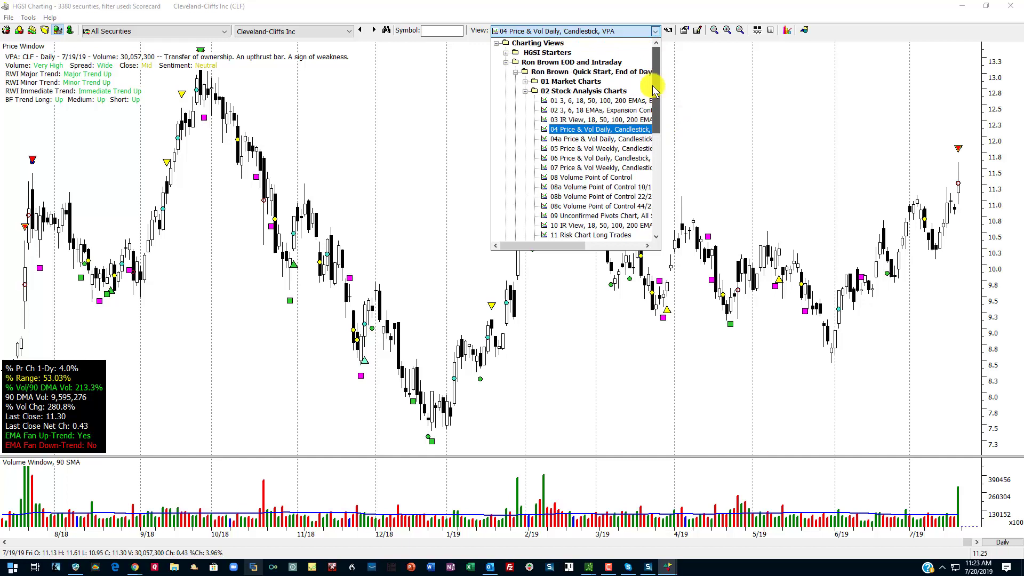
pyautogui.click(593, 100)
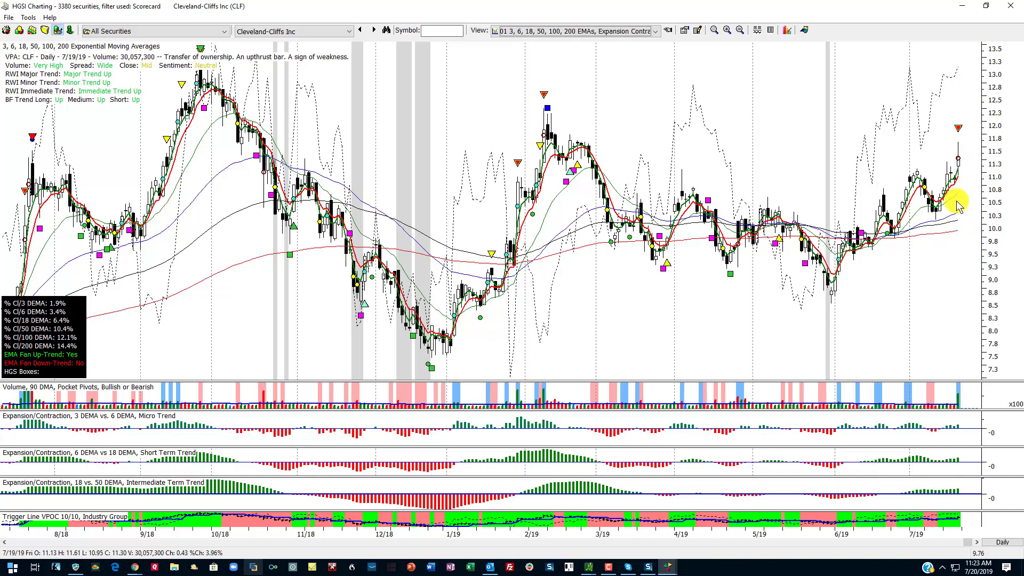
pyautogui.scroll(3, 956, 204)
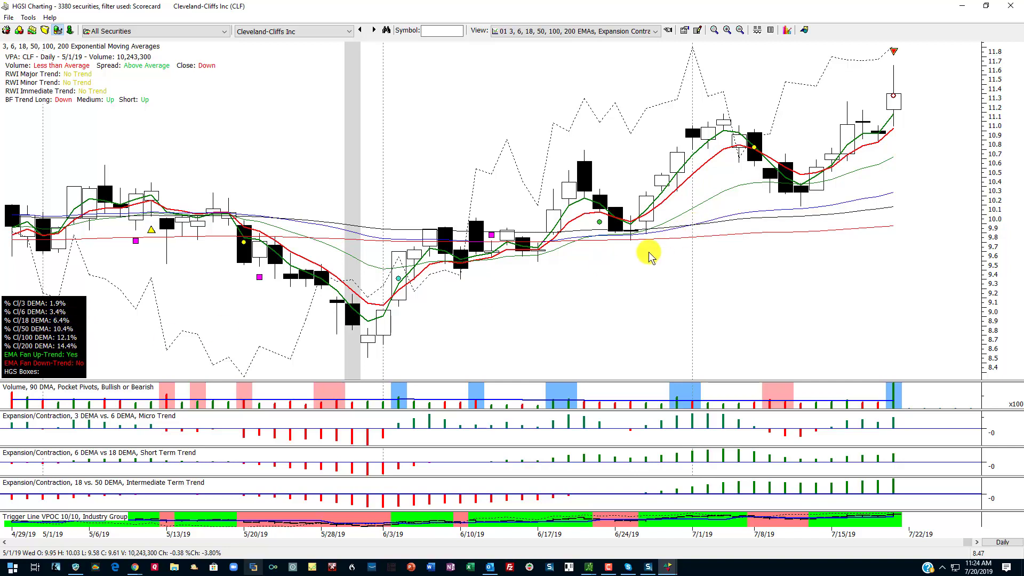
# Restore the chart window's smaller size and chart J B Hunt Transport from the warehouse list
pyautogui.click(984, 6)
pyautogui.click(40, 73)
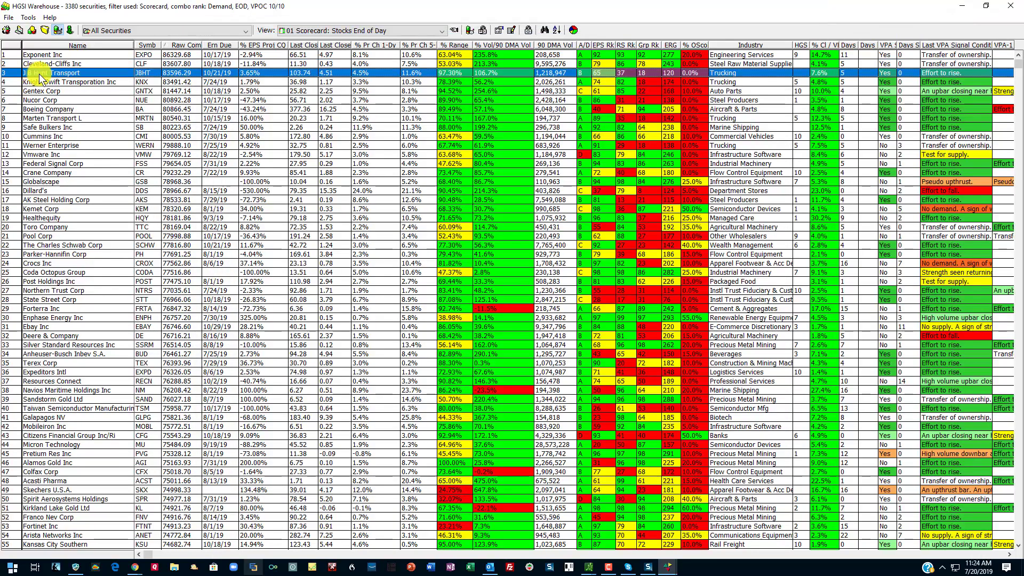
pyautogui.doubleClick(167, 72)
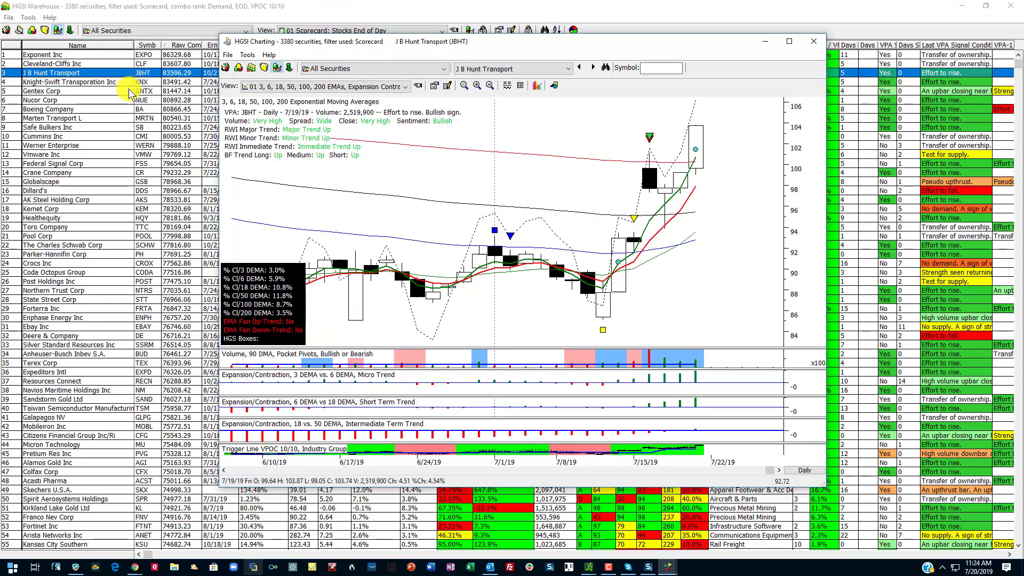
# Go to the end of the combo-ranked warehouse list and chart its last stock, Electrocore Inc
pyautogui.click(11, 54)
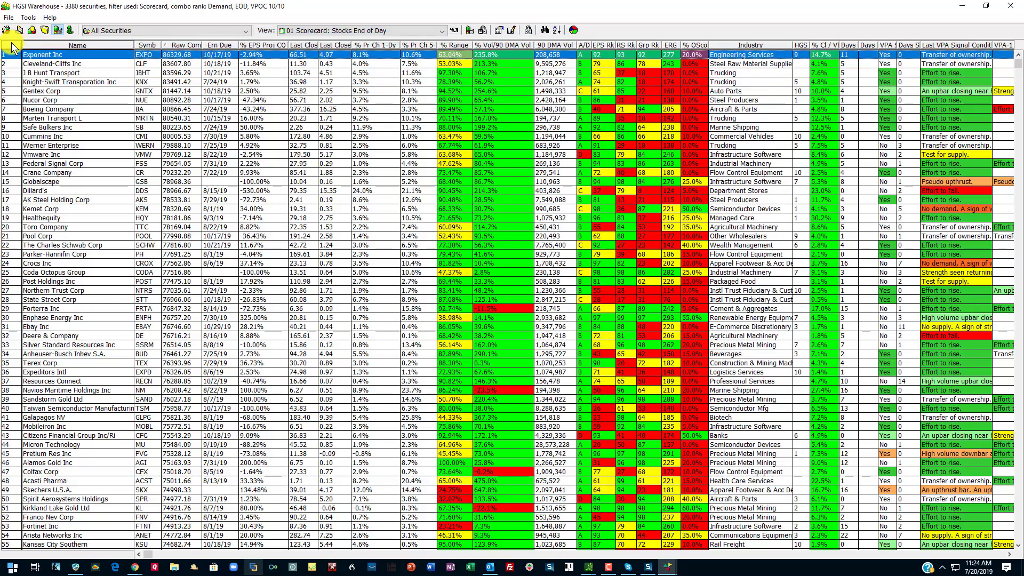
pyautogui.hotkey('ctrl', 'End')
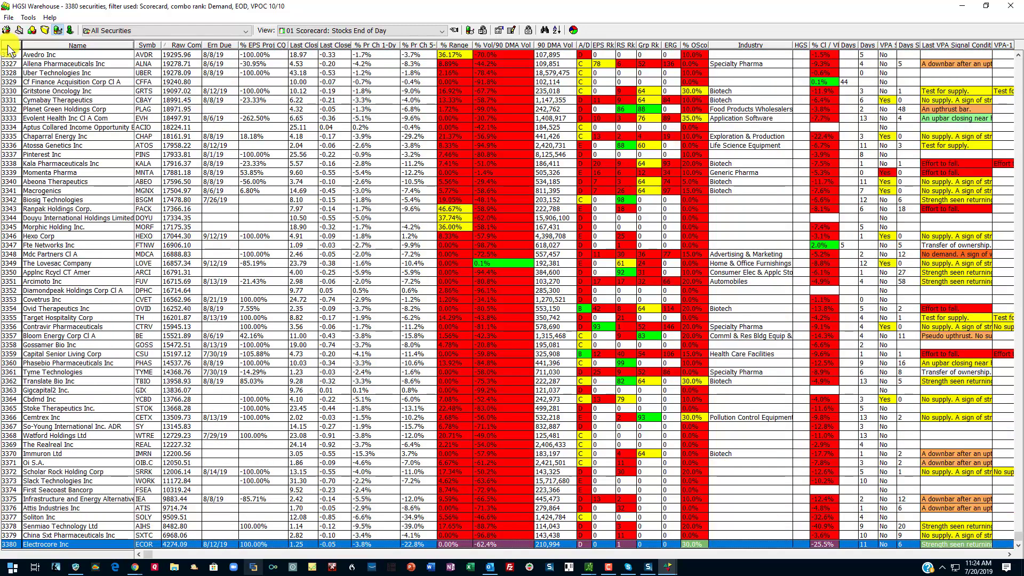
pyautogui.doubleClick(406, 545)
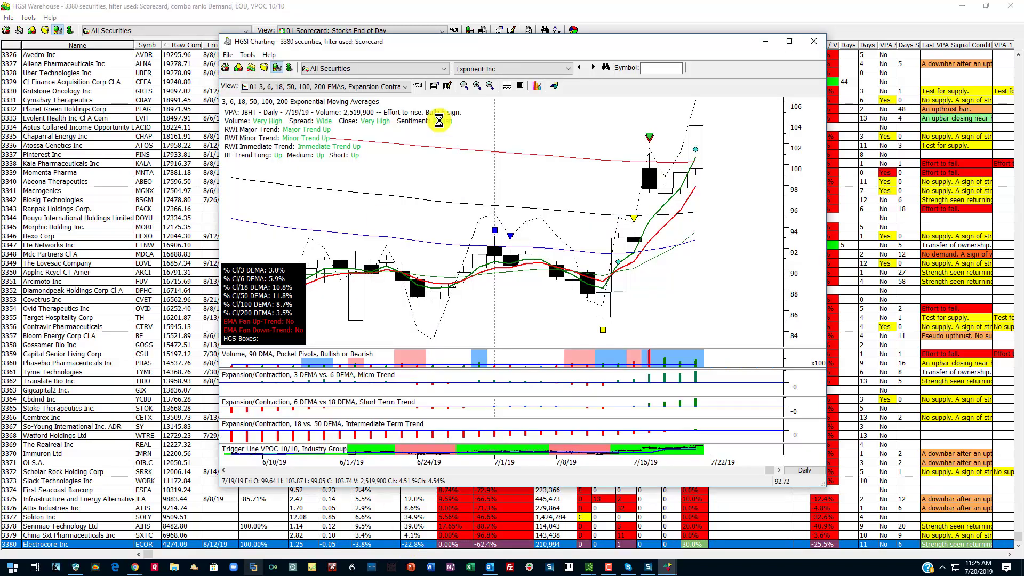
# Apply the 04 Price & Vol Daily, Candlestick, VPA view to the Electrocore chart and move the chart window off the list's first columns
pyautogui.click(320, 87)
pyautogui.click(319, 128)
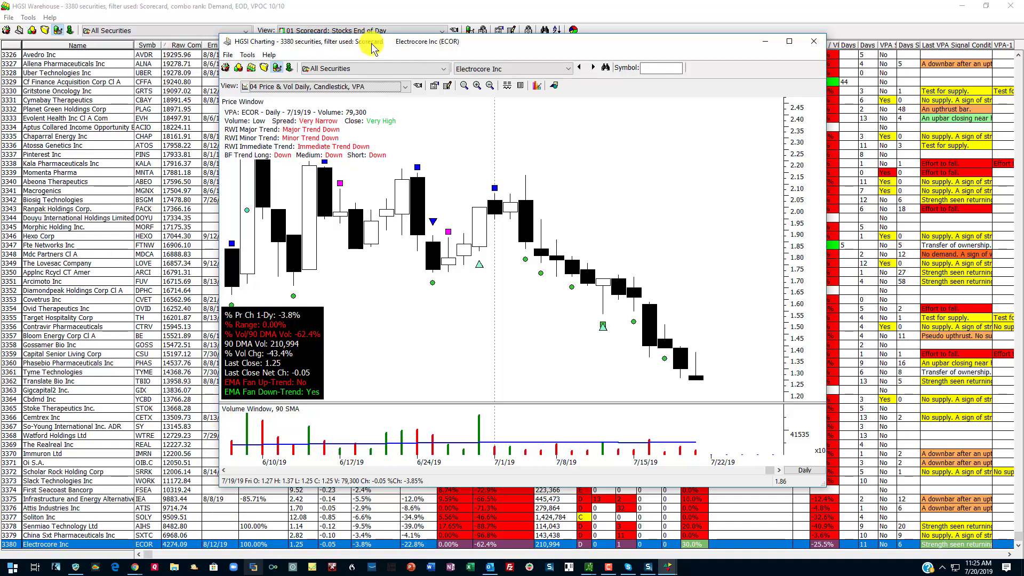
pyautogui.moveTo(360, 46); pyautogui.dragTo(489, 68)
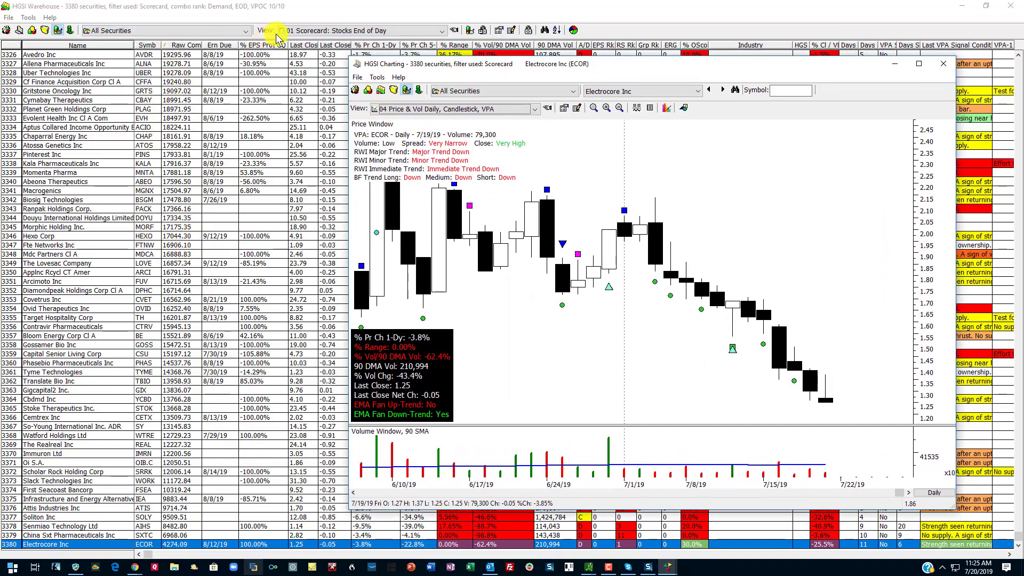
# Examine the Demand, EOD, VPOC 10/10 combo's criteria from % Pr Ch 1-Dy to % Cl / VPOC10/10 and close the combo dialogs without changes
pyautogui.click(528, 30)
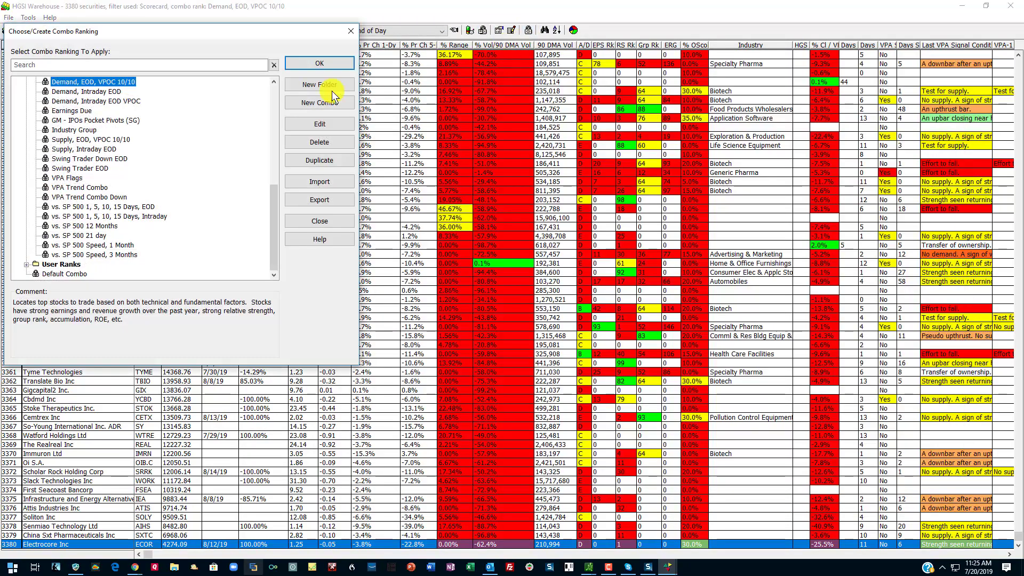
pyautogui.click(322, 123)
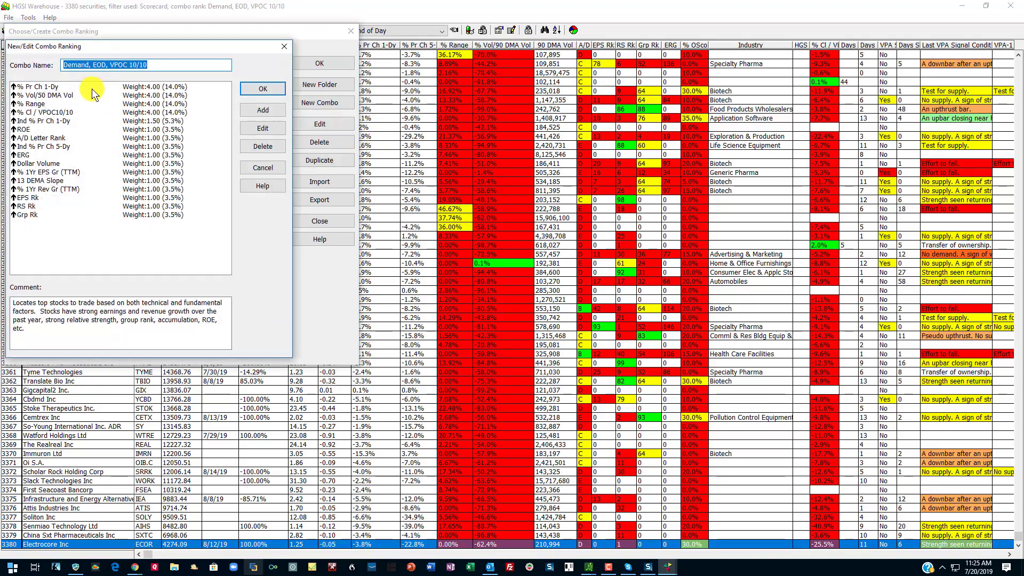
pyautogui.click(60, 87)
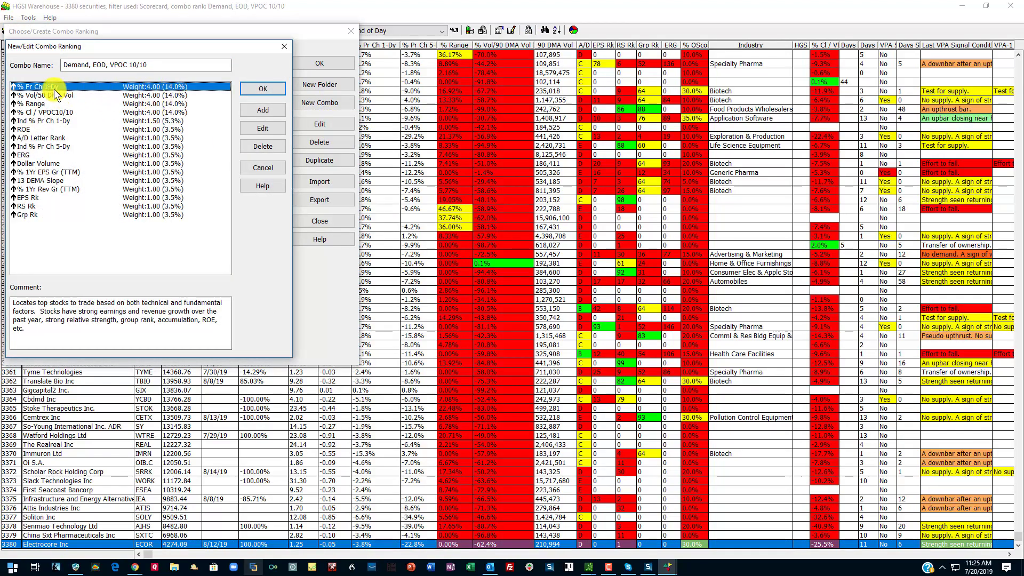
pyautogui.moveTo(49, 98); pyautogui.dragTo(42, 114)
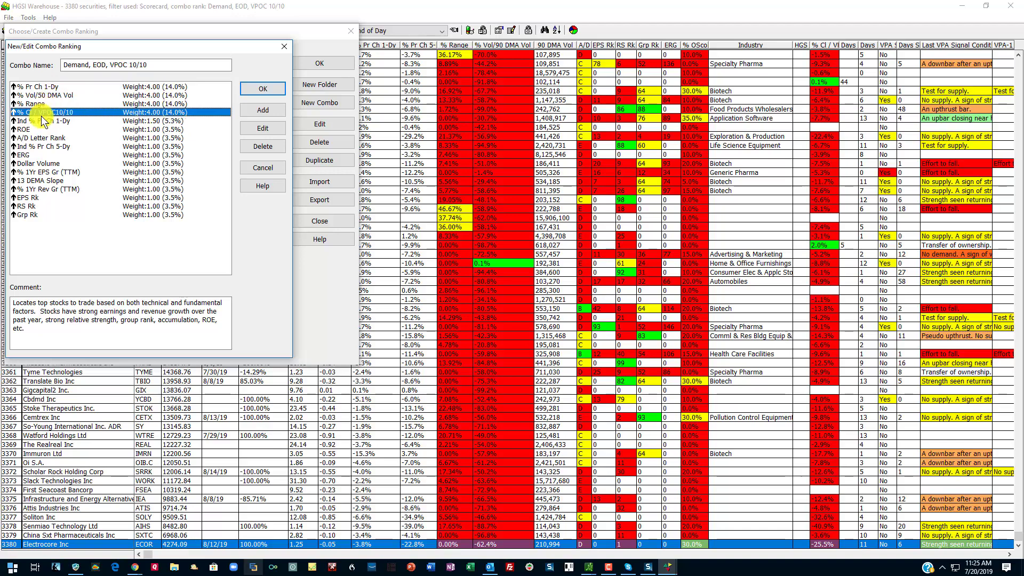
pyautogui.click(288, 49)
pyautogui.click(351, 32)
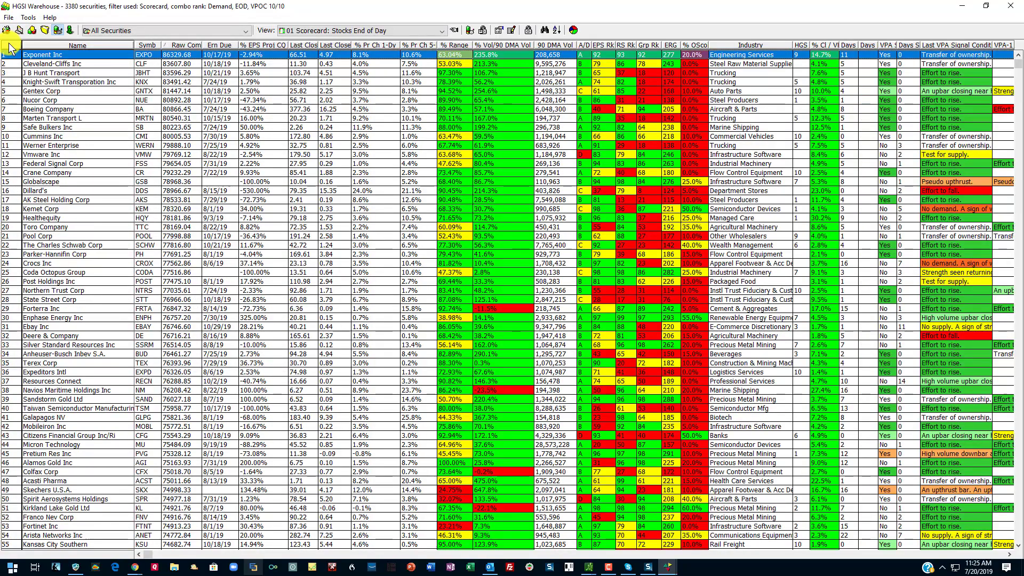
# Chart Electrocore Inc from the top of the list sorted by Raw Combo in ascending order, and restore the descending order
pyautogui.hotkey('ctrl', 'End')
pyautogui.click(181, 45)
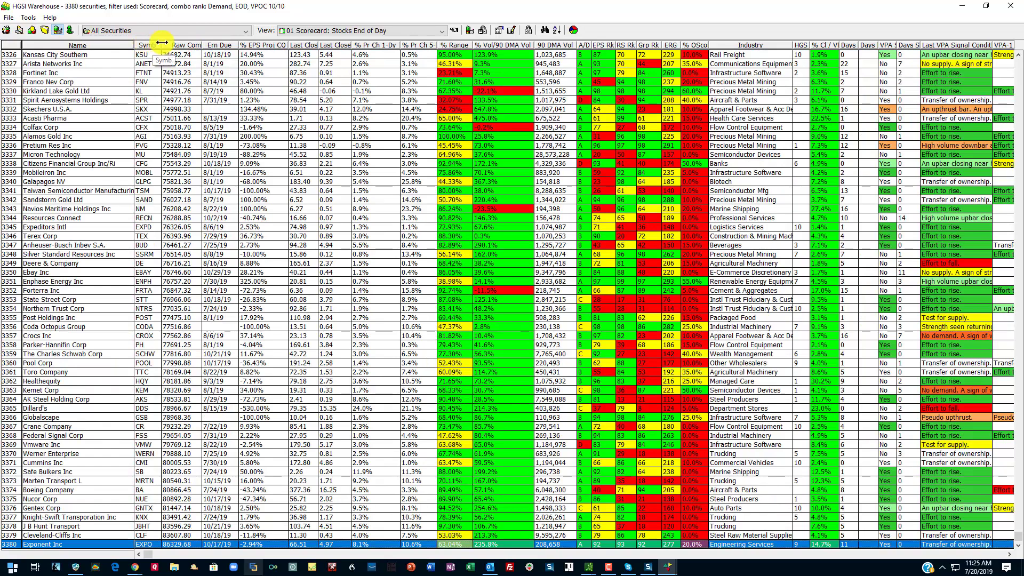
pyautogui.click(22, 42)
pyautogui.doubleClick(167, 56)
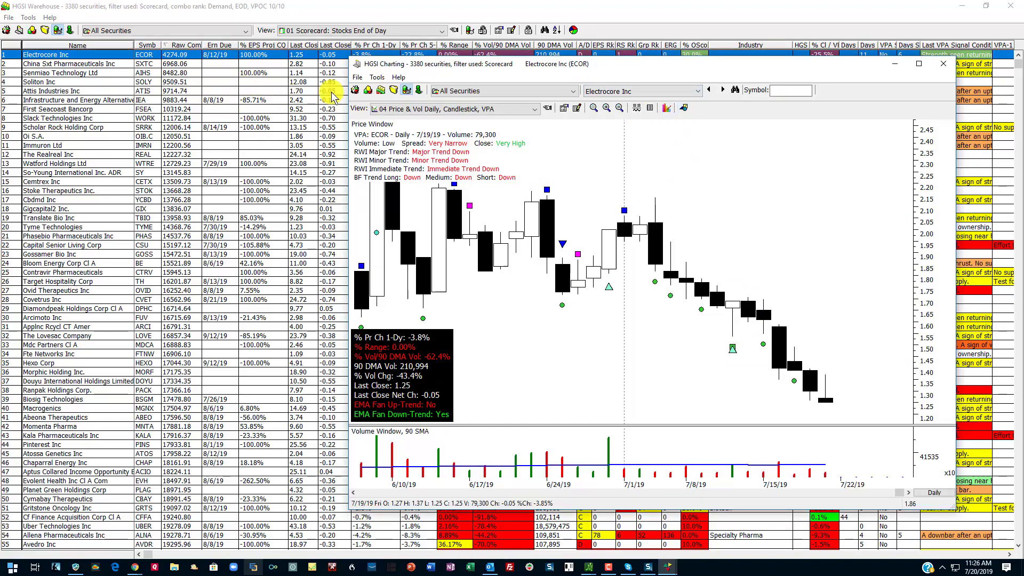
pyautogui.click(161, 45)
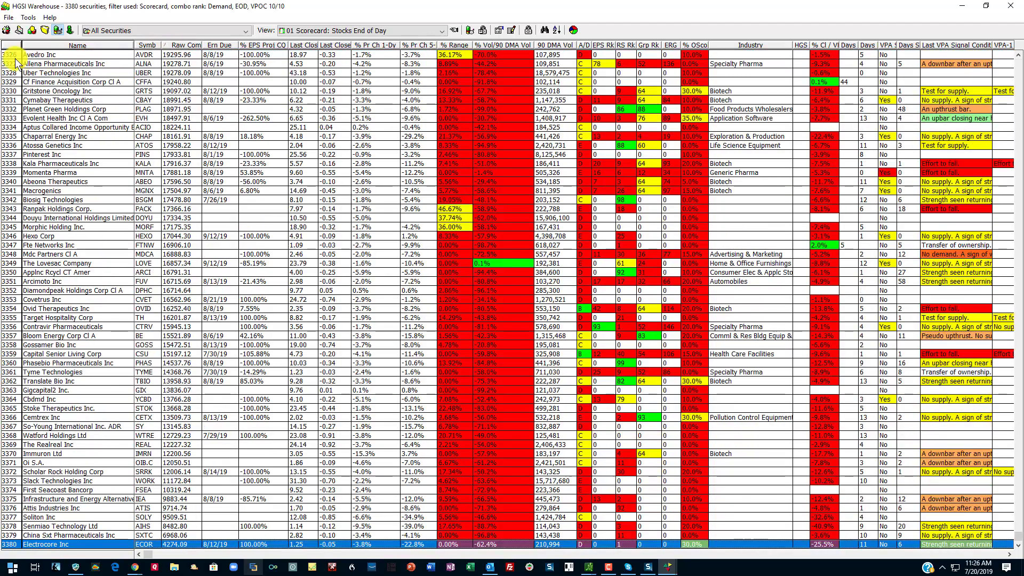